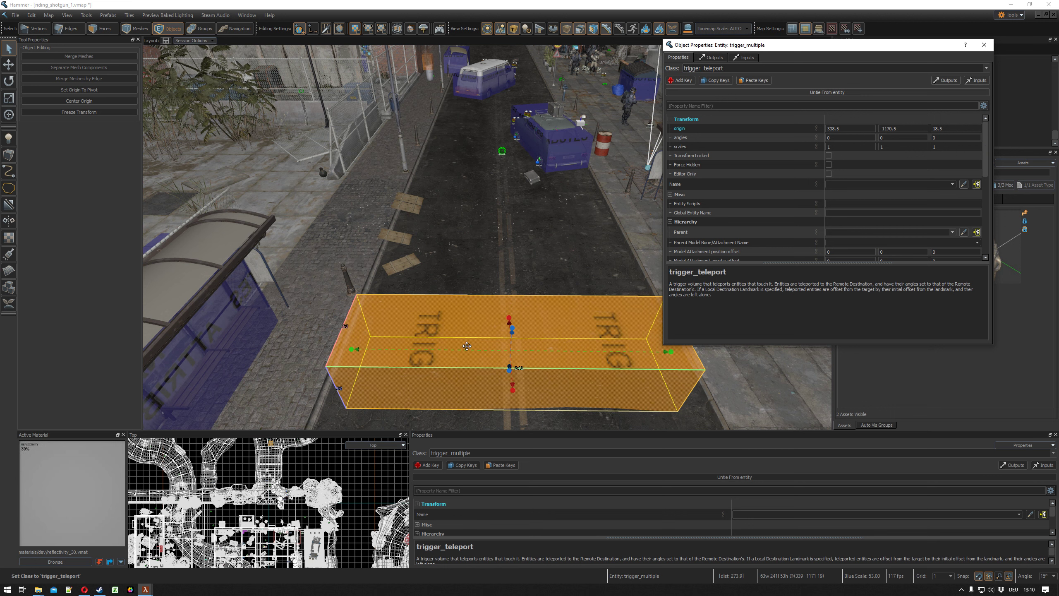
# Review the trigger_teleport's spawnflags, remote destination and landmark properties, and close its properties.
pyautogui.moveTo(984, 135); pyautogui.dragTo(989, 189)
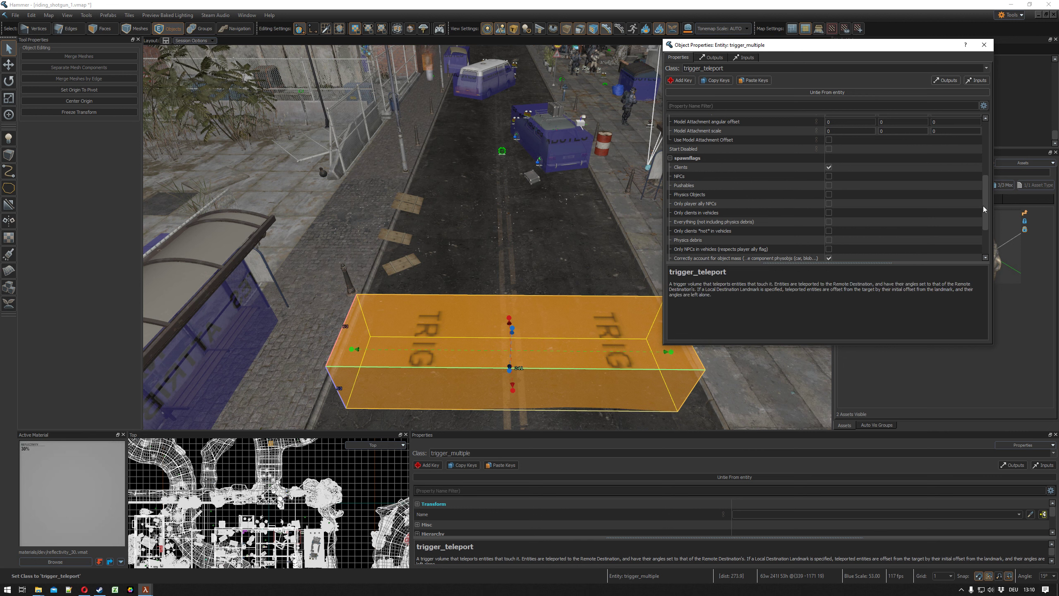
pyautogui.moveTo(982, 205); pyautogui.dragTo(984, 215)
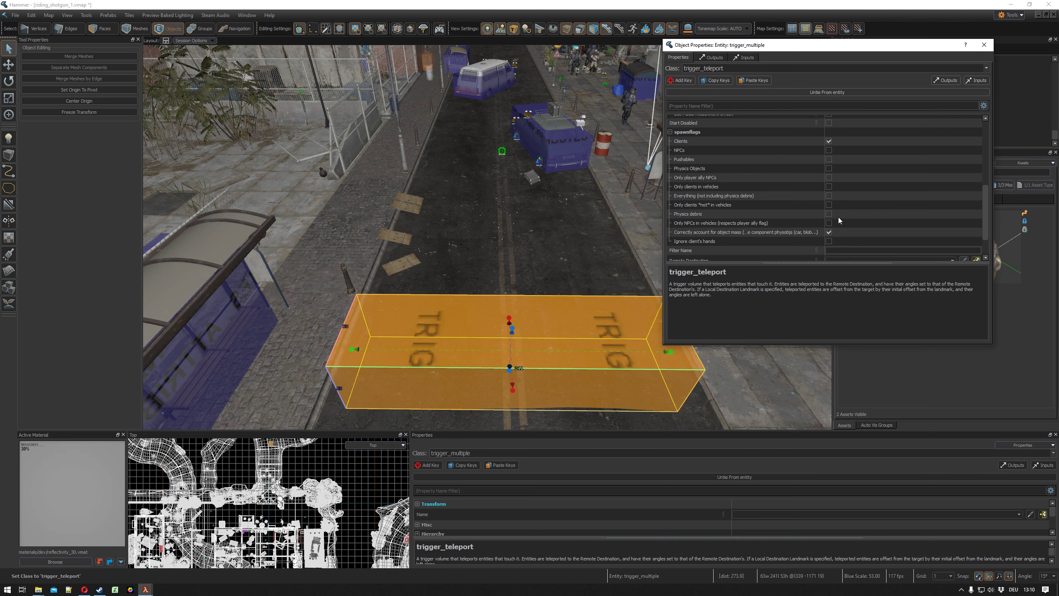
pyautogui.scroll(-2, 792, 227)
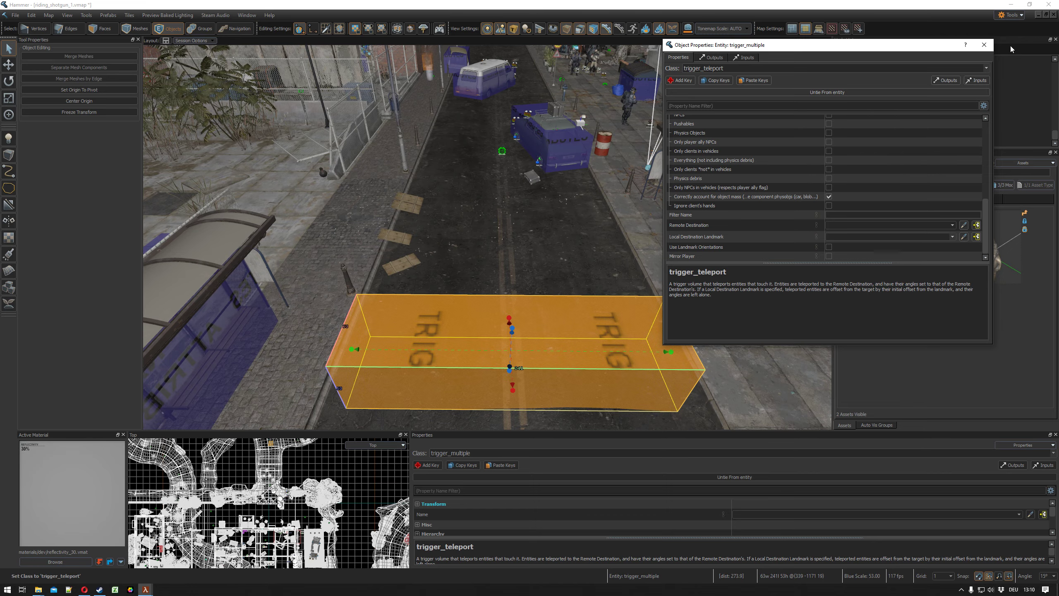
pyautogui.click(984, 45)
# Place an info_target entity on top of the wooden plank stack beside the bus stop.
pyautogui.press('z')
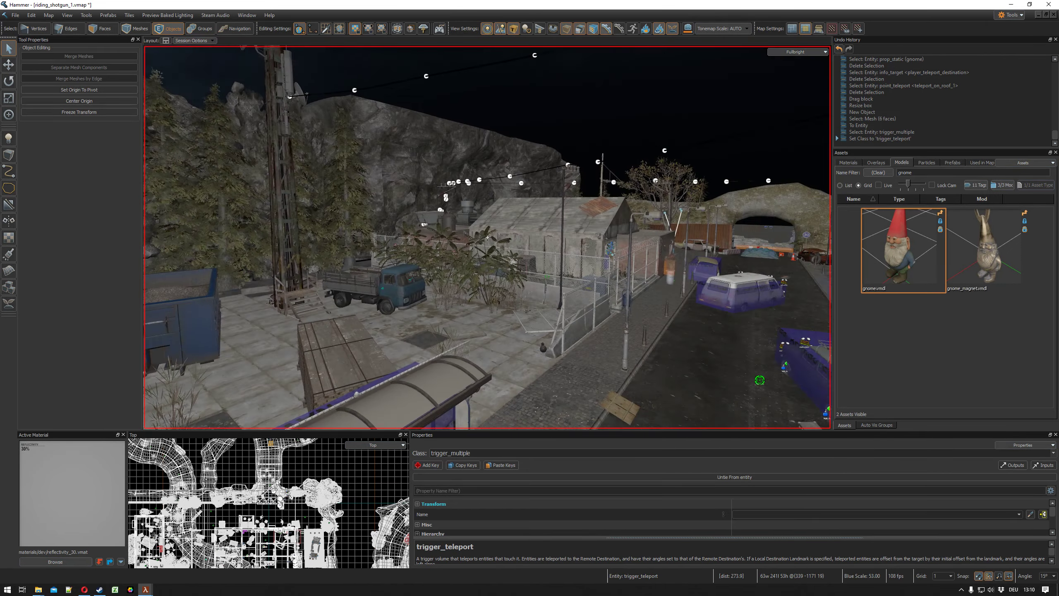
pyautogui.press('a')
pyautogui.press('w')
pyautogui.press('z')
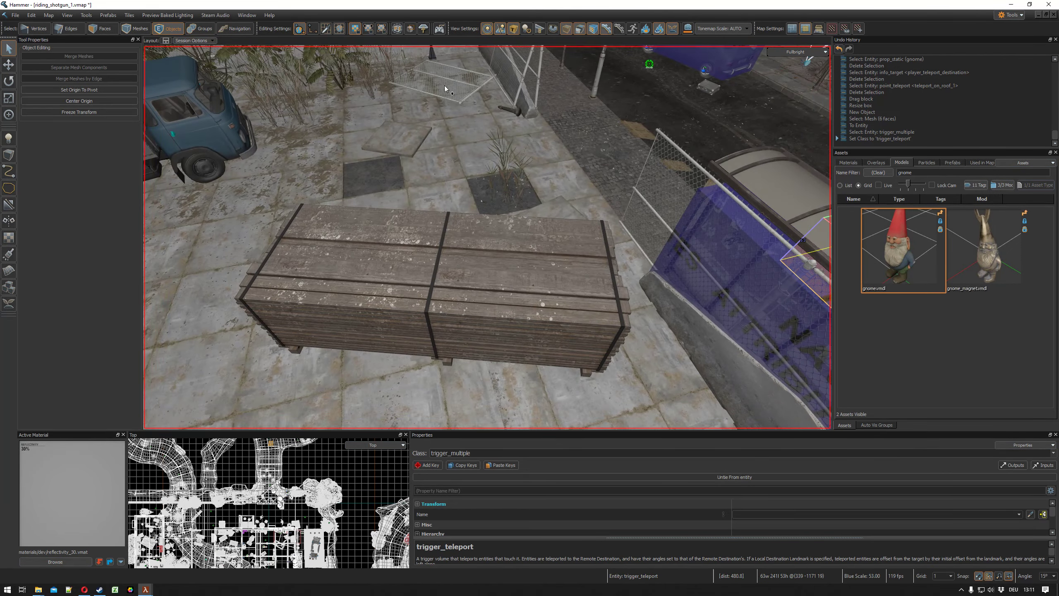
pyautogui.click(8, 142)
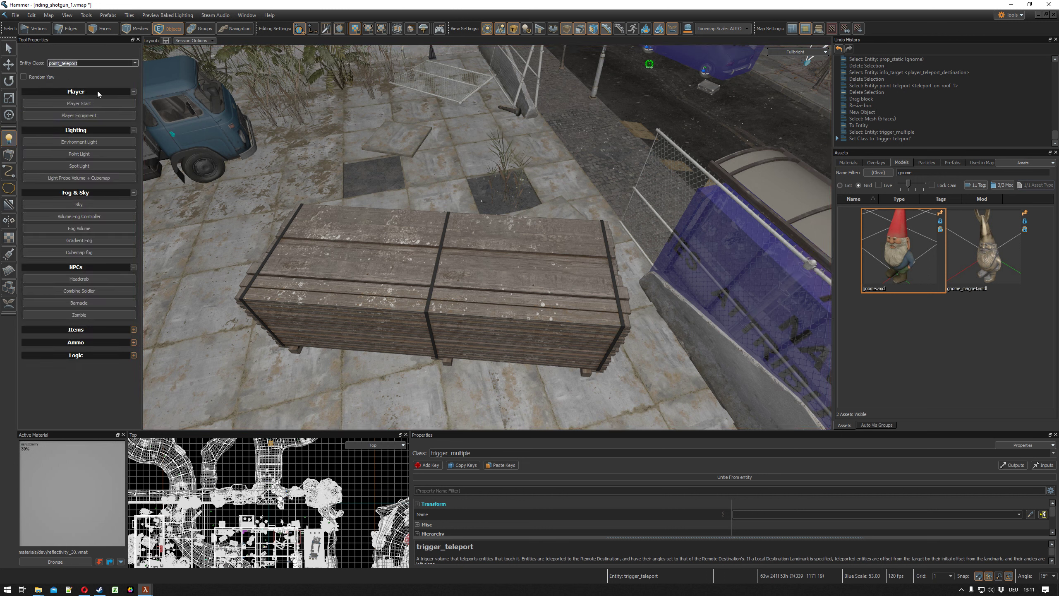
pyautogui.write('target')
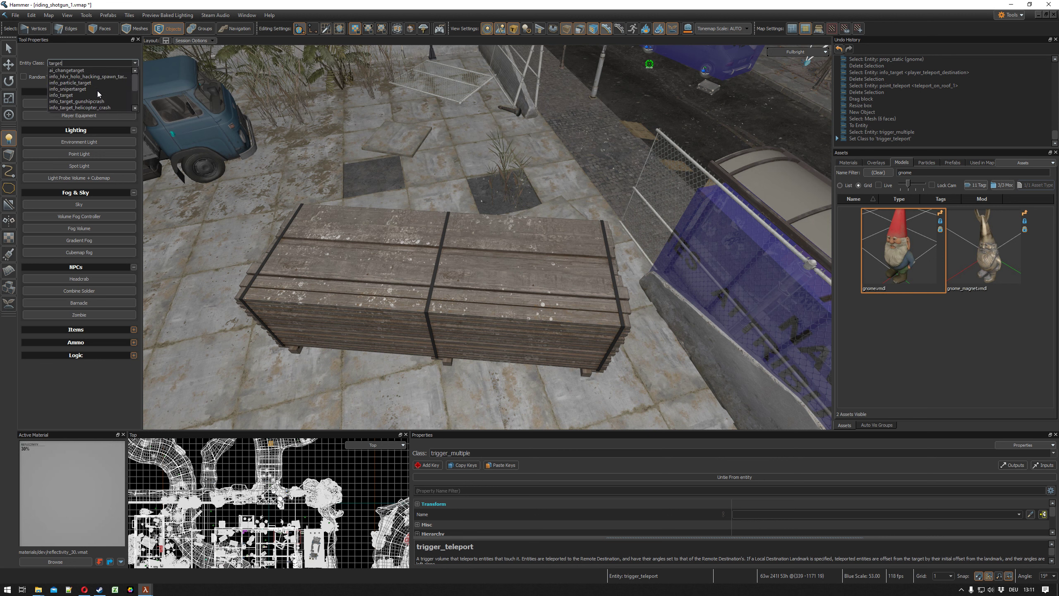
pyautogui.press('Down')
pyautogui.press('Down')
pyautogui.press('Down')
pyautogui.press('Down')
pyautogui.press('Down')
pyautogui.press('Return')
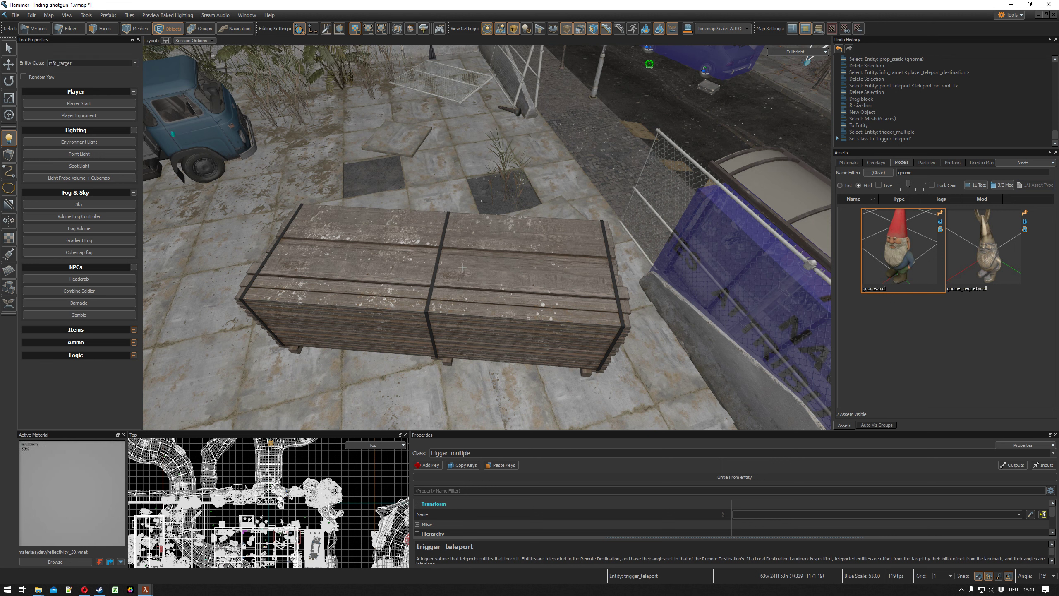
pyautogui.click(385, 247)
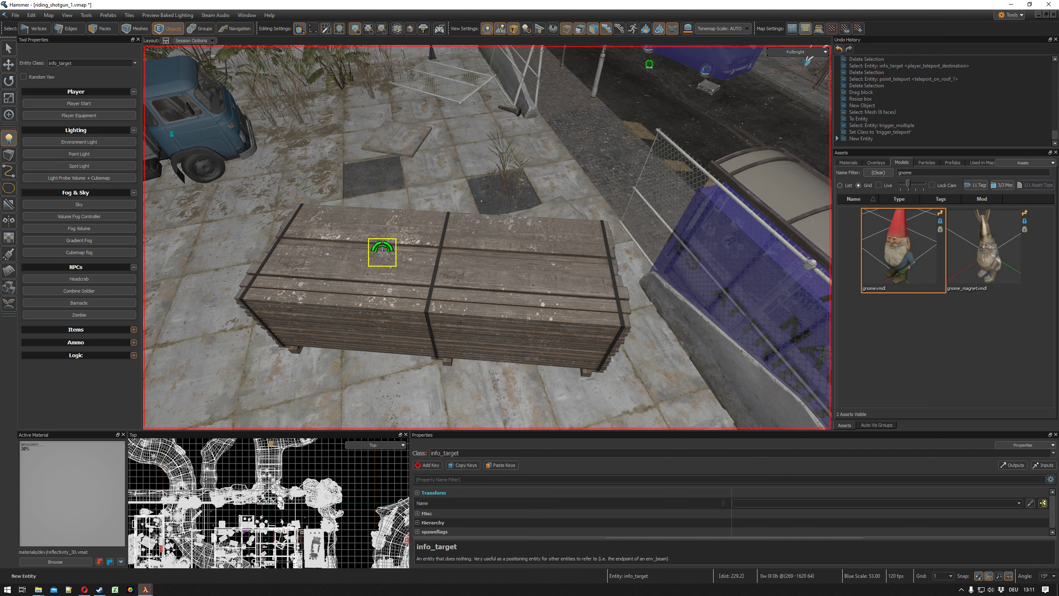
# Name the info_target on the plank stack teleport_location1 and close its properties.
pyautogui.click(8, 48)
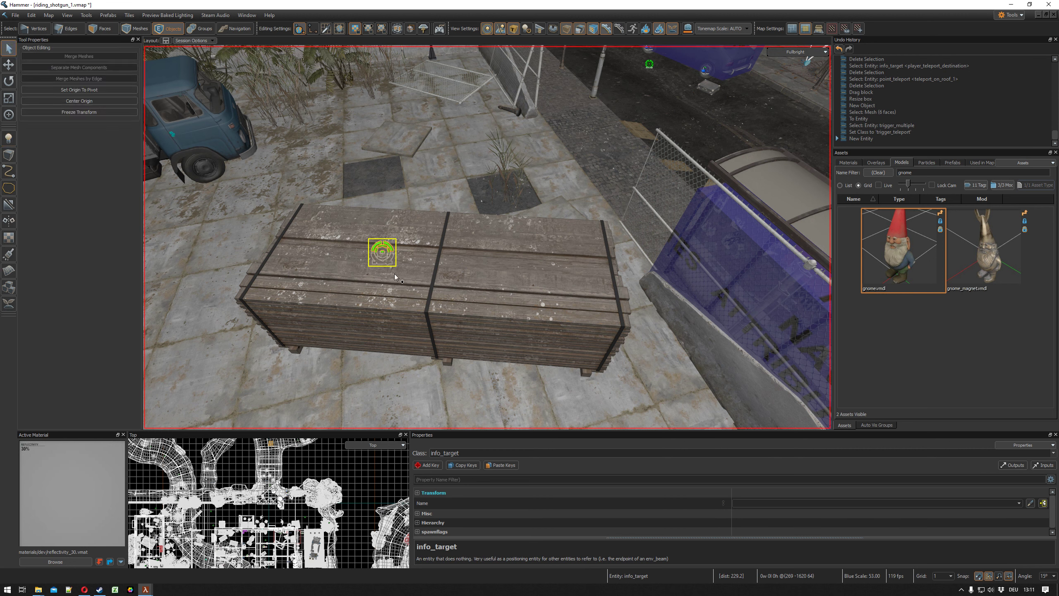
pyautogui.click(379, 246)
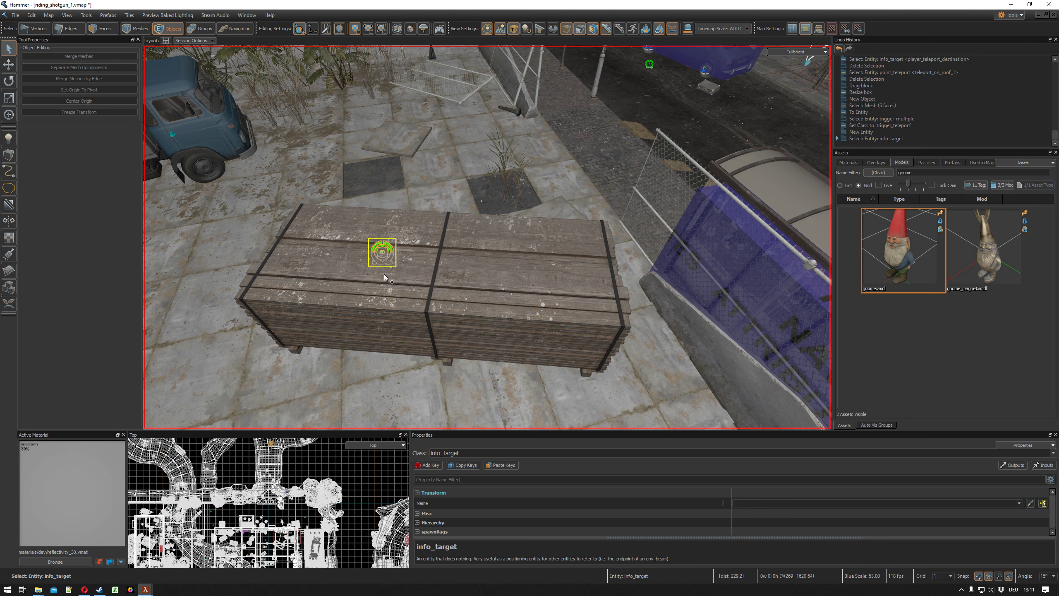
pyautogui.hotkey('alt', 'Return')
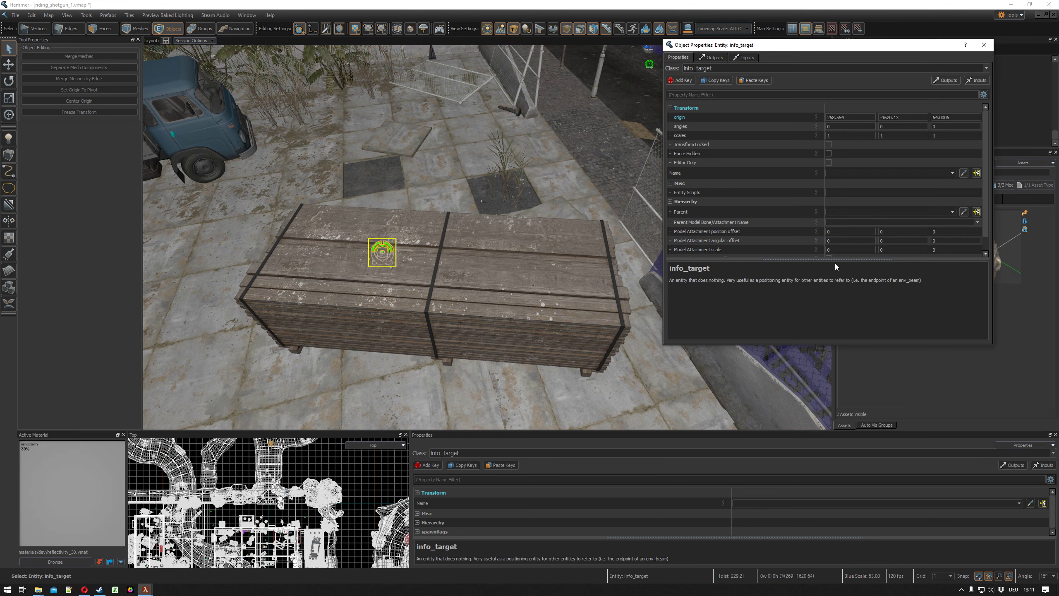
pyautogui.click(838, 174)
pyautogui.write('tel')
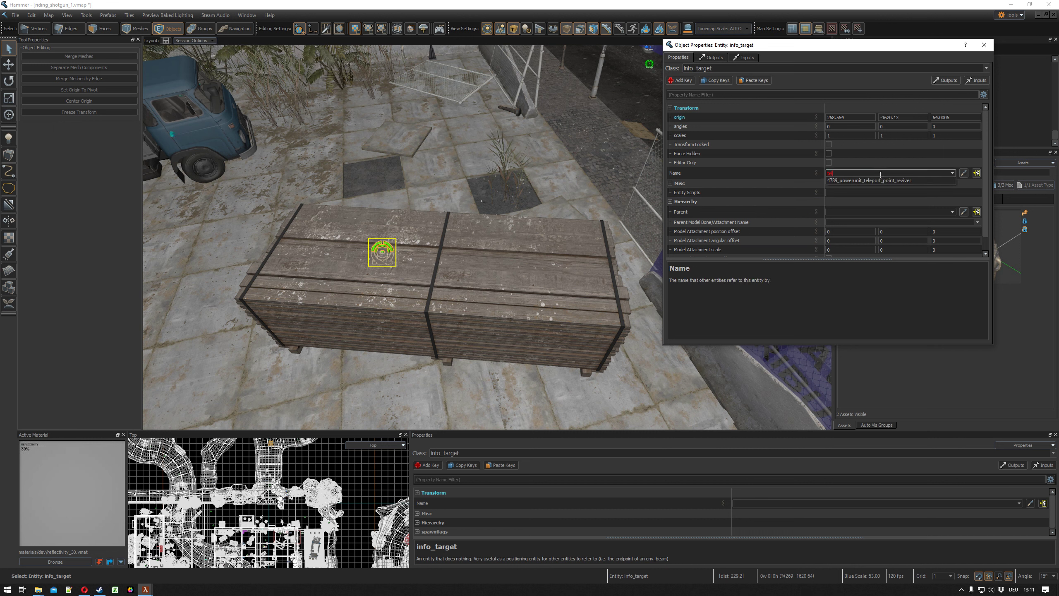
pyautogui.write('eport_local')
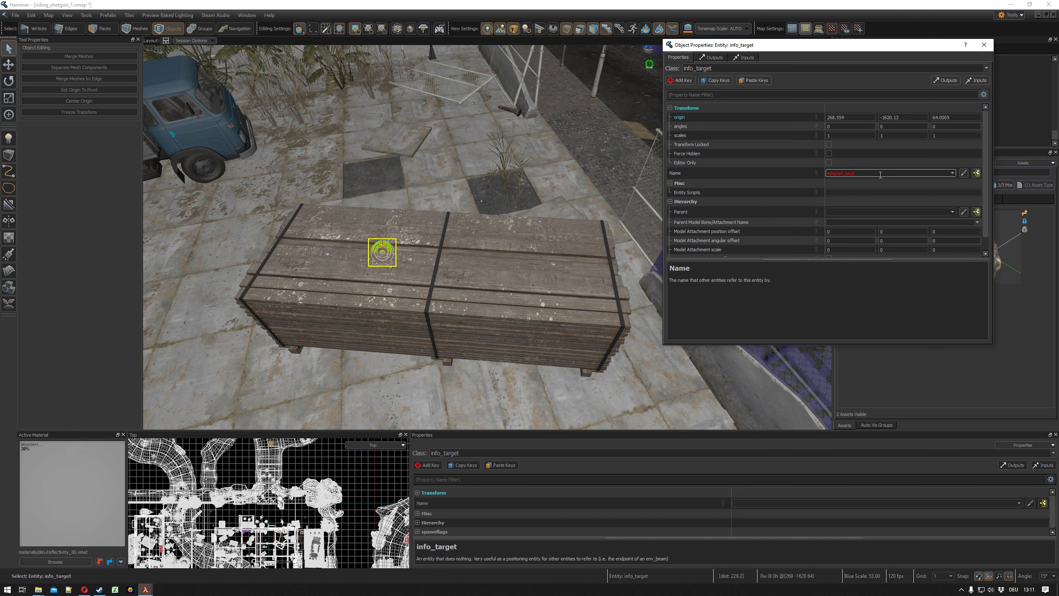
pyautogui.press('Return')
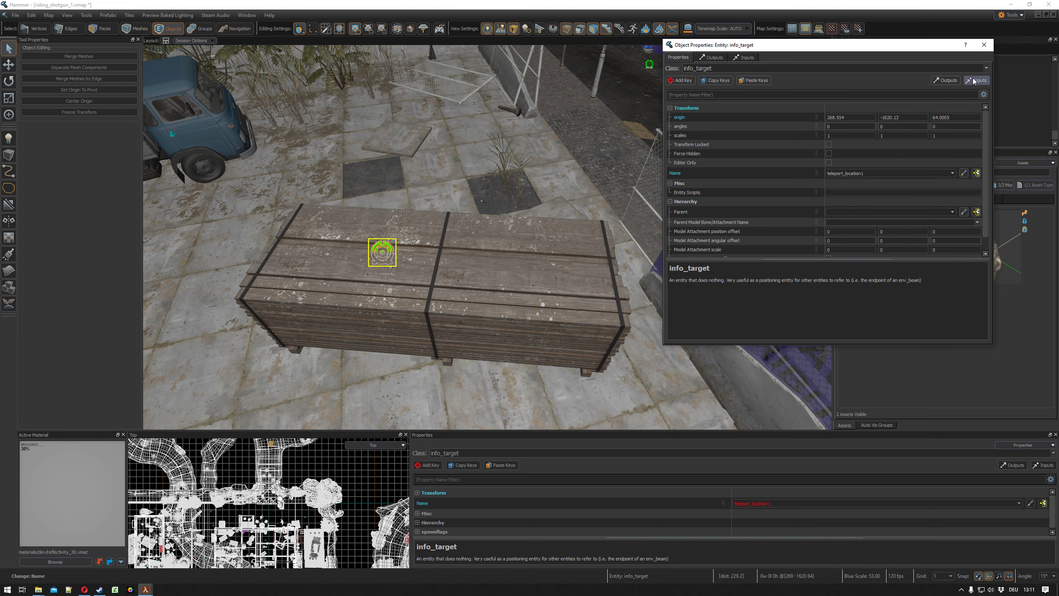
pyautogui.click(984, 46)
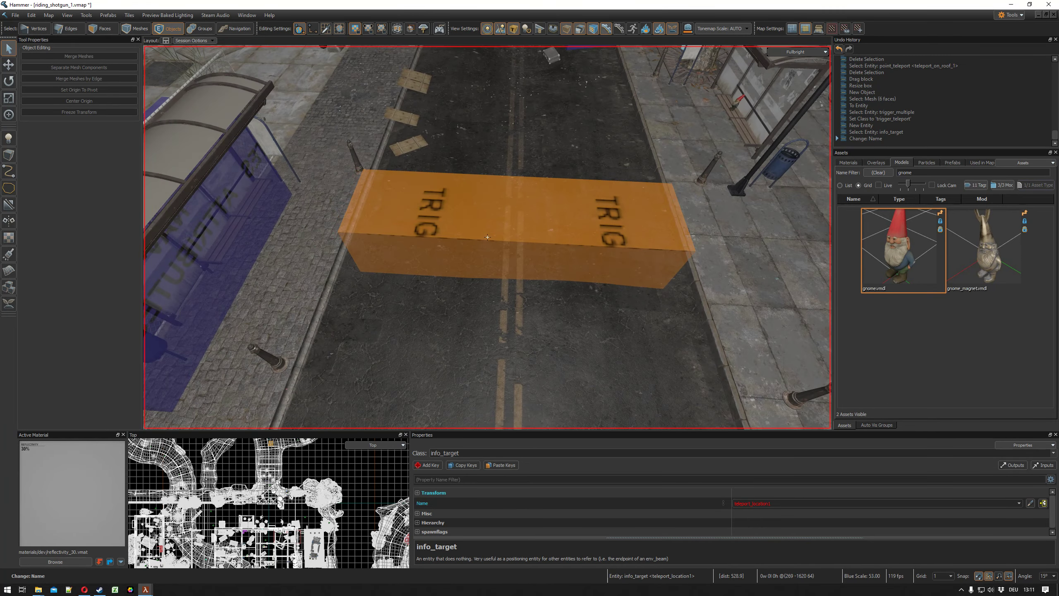
# Set the Remote Destination of the trigger_teleport volume on the road to teleport_location1.
pyautogui.moveTo(487, 237); pyautogui.dragTo(482, 146, button='right')
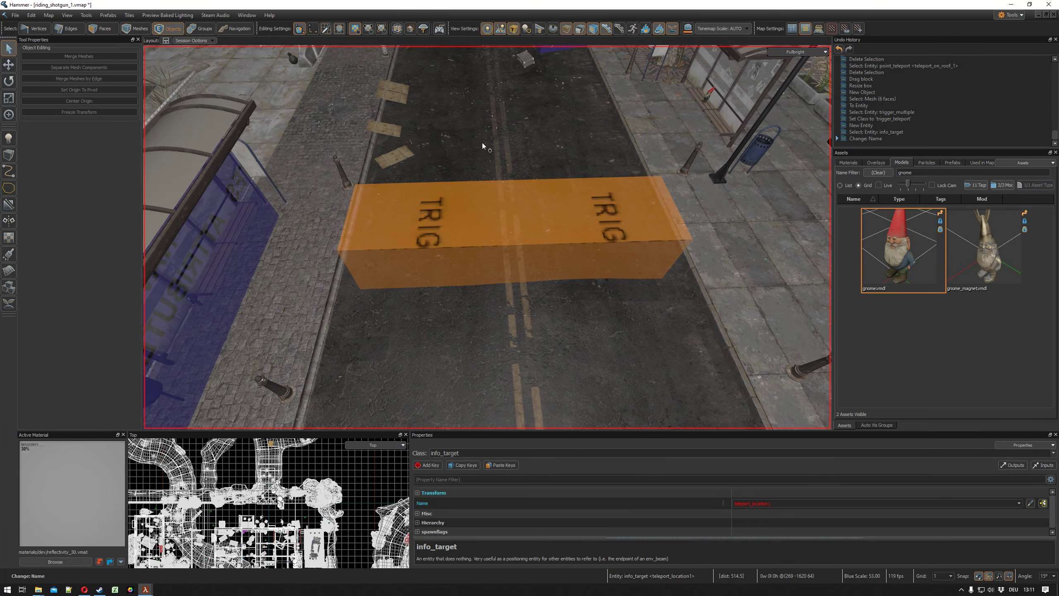
pyautogui.click(512, 201)
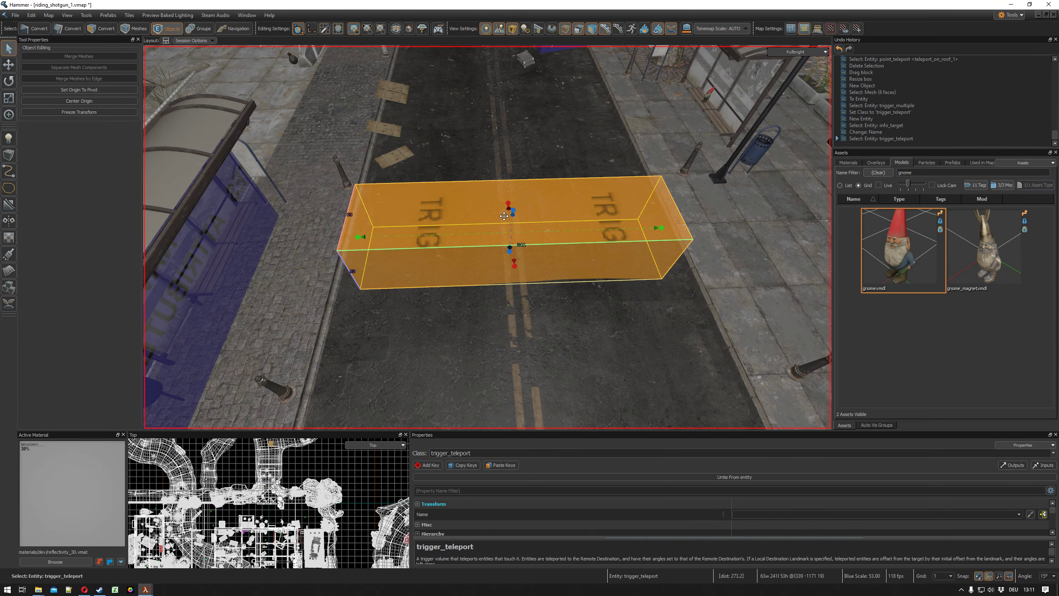
pyautogui.hotkey('alt', 'Return')
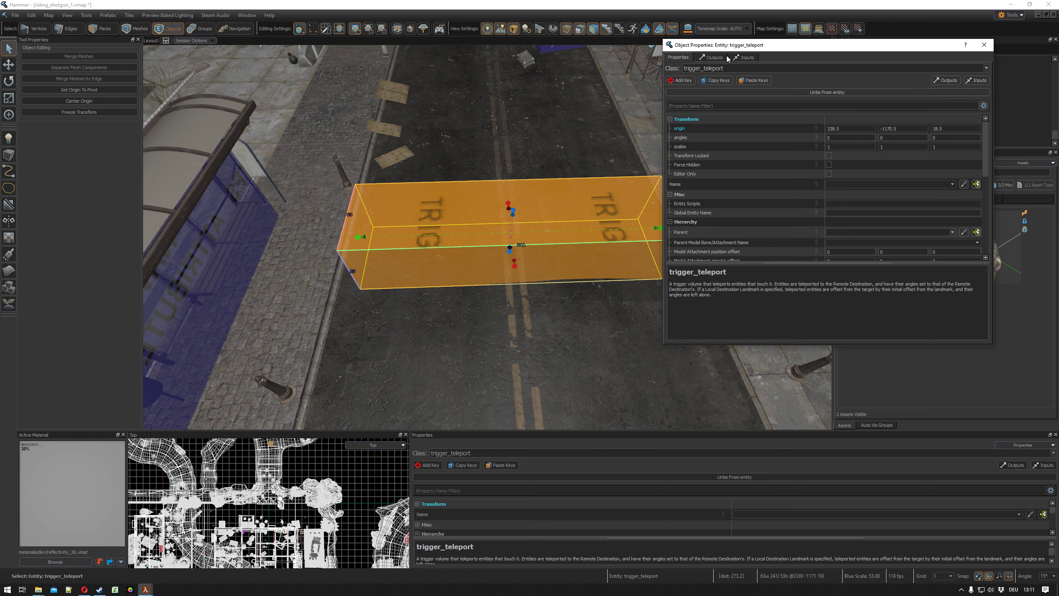
pyautogui.moveTo(987, 158); pyautogui.dragTo(981, 245)
pyautogui.click(762, 227)
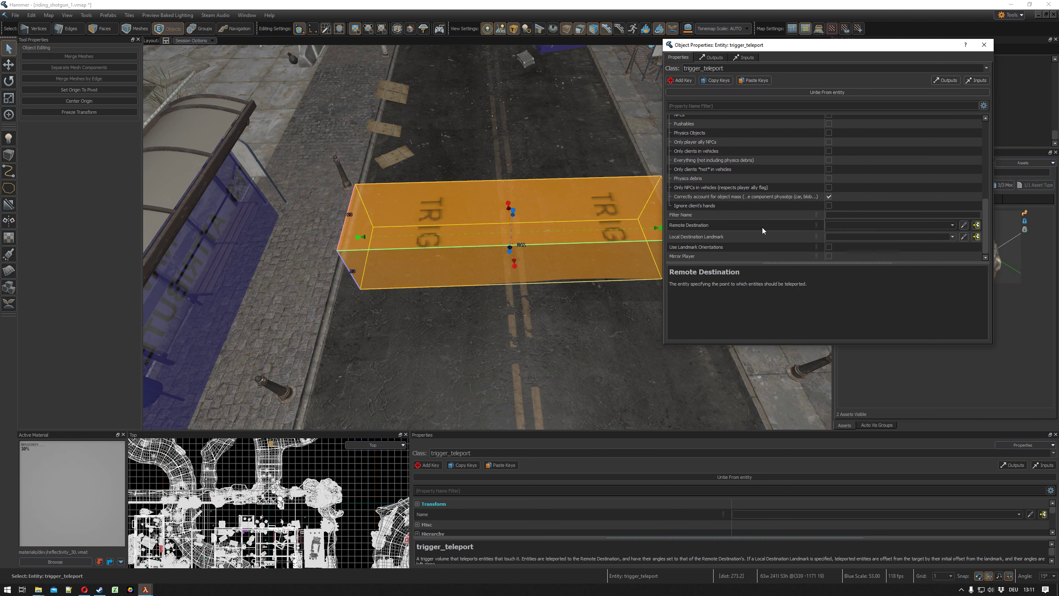
pyautogui.click(835, 226)
pyautogui.write('teleport_location1')
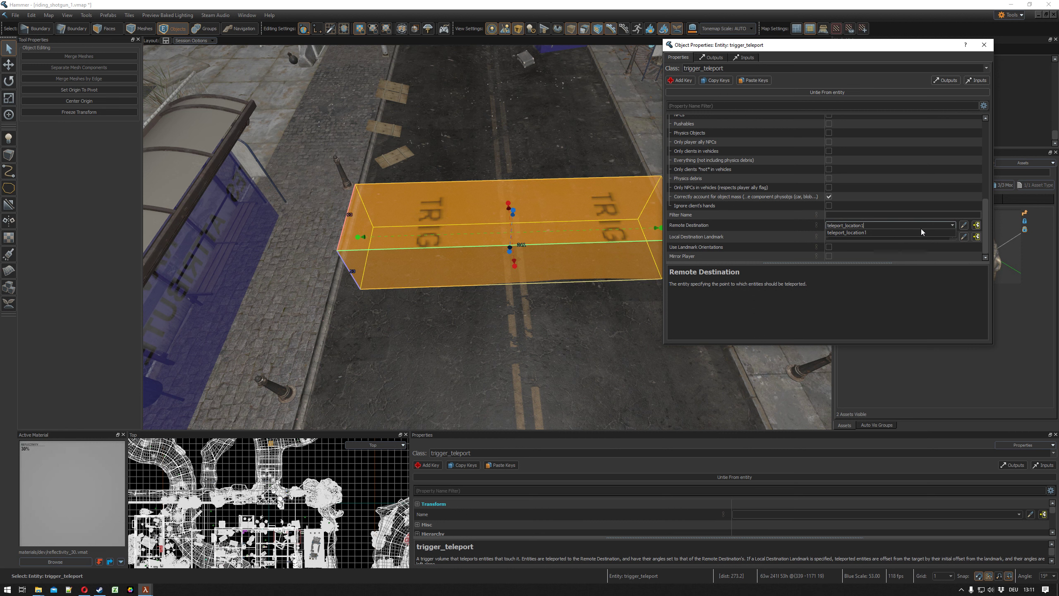
pyautogui.click(953, 224)
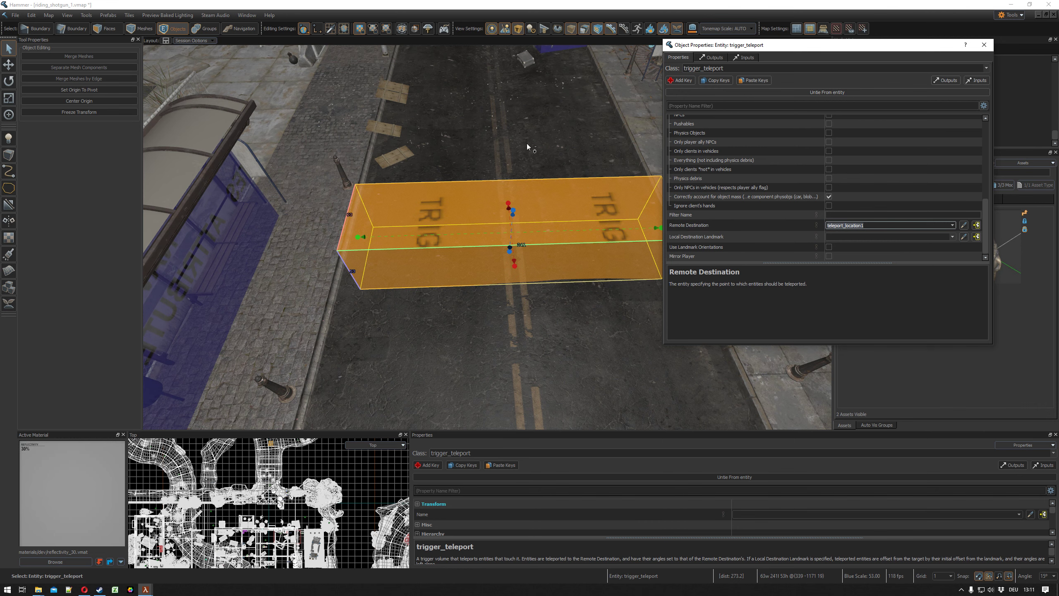
# Examine the road trigger, the brick-walled room and the properties of the info_target on the plank stack.
pyautogui.moveTo(527, 147); pyautogui.dragTo(507, 125, button='right')
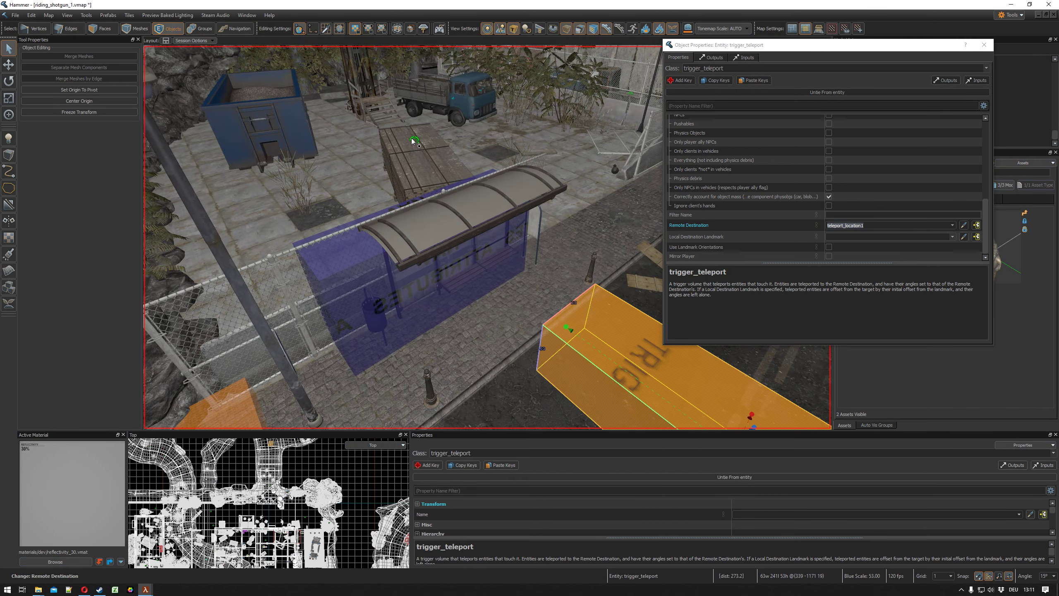
pyautogui.moveTo(531, 163)
pyautogui.mouseDown(button='right')
pyautogui.moveTo(487, 237)
pyautogui.moveTo(527, 163)
pyautogui.mouseUp(button='right')
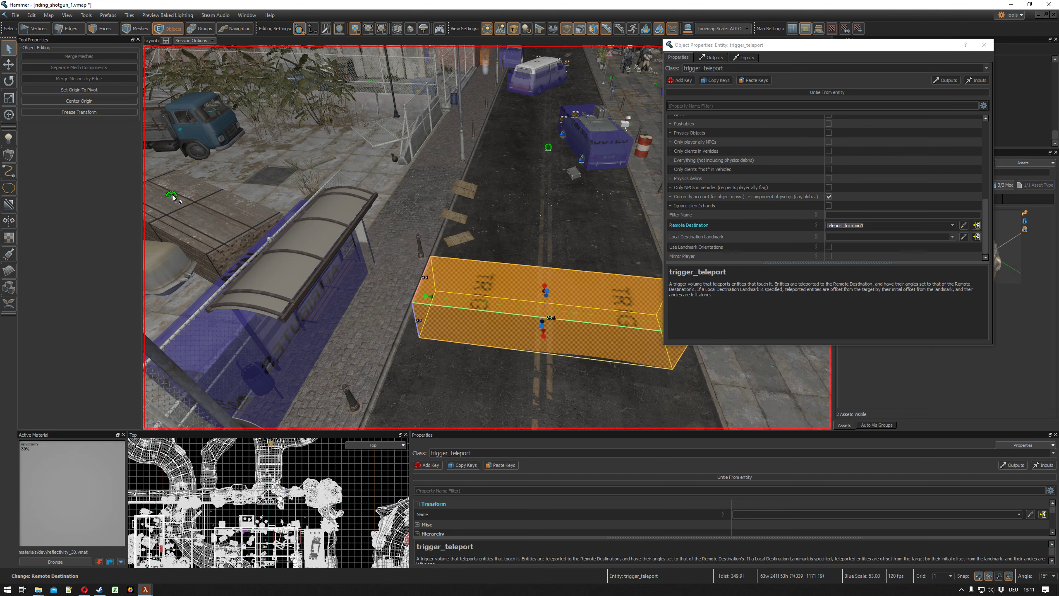
pyautogui.moveTo(853, 46); pyautogui.dragTo(868, 46)
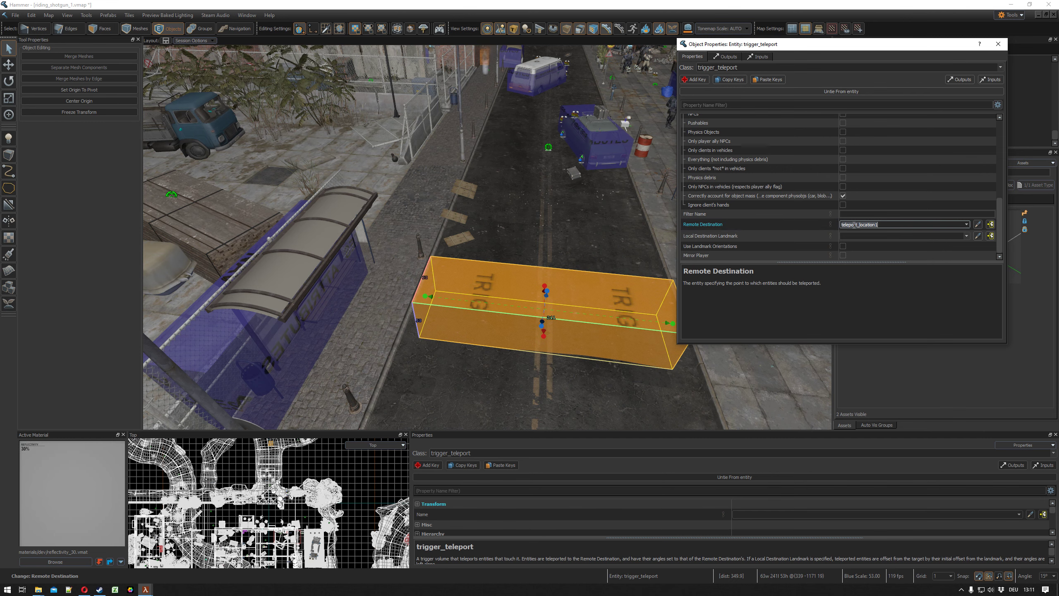
pyautogui.scroll(-5, 513, 159)
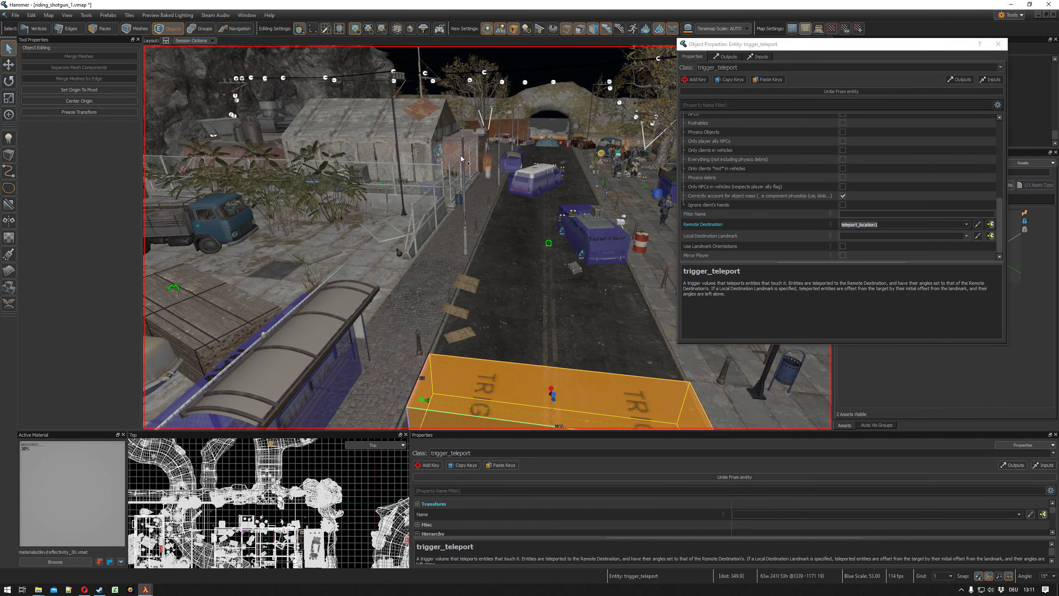
pyautogui.moveTo(466, 249)
pyautogui.mouseDown(button='right')
pyautogui.moveTo(487, 237)
pyautogui.moveTo(466, 248)
pyautogui.mouseUp(button='right')
pyautogui.press('w')
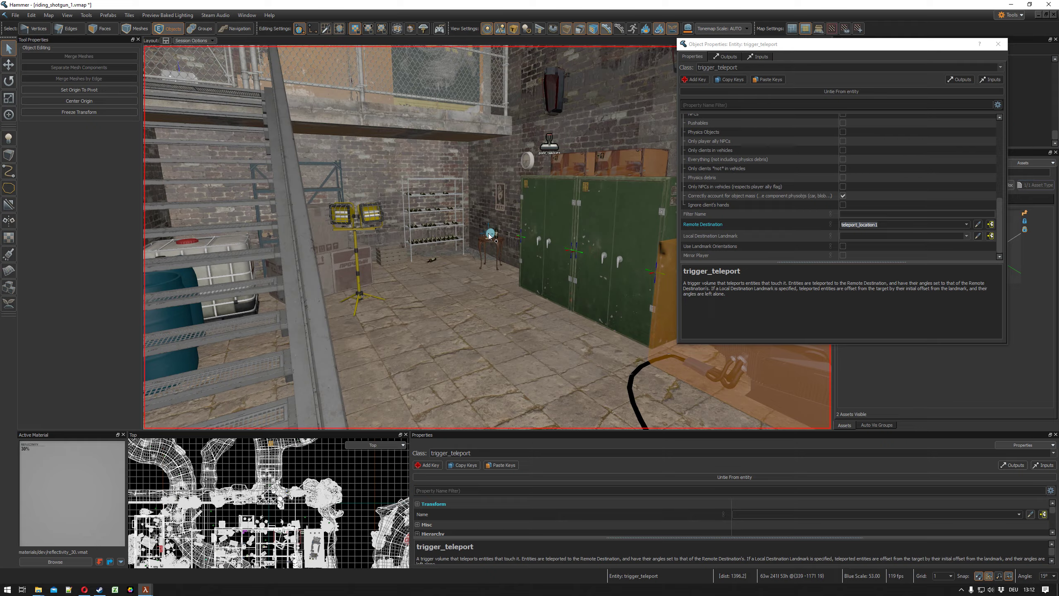
pyautogui.press('w')
pyautogui.moveTo(547, 147)
pyautogui.mouseDown(button='right')
pyautogui.moveTo(487, 237)
pyautogui.moveTo(540, 147)
pyautogui.mouseUp(button='right')
pyautogui.press('s')
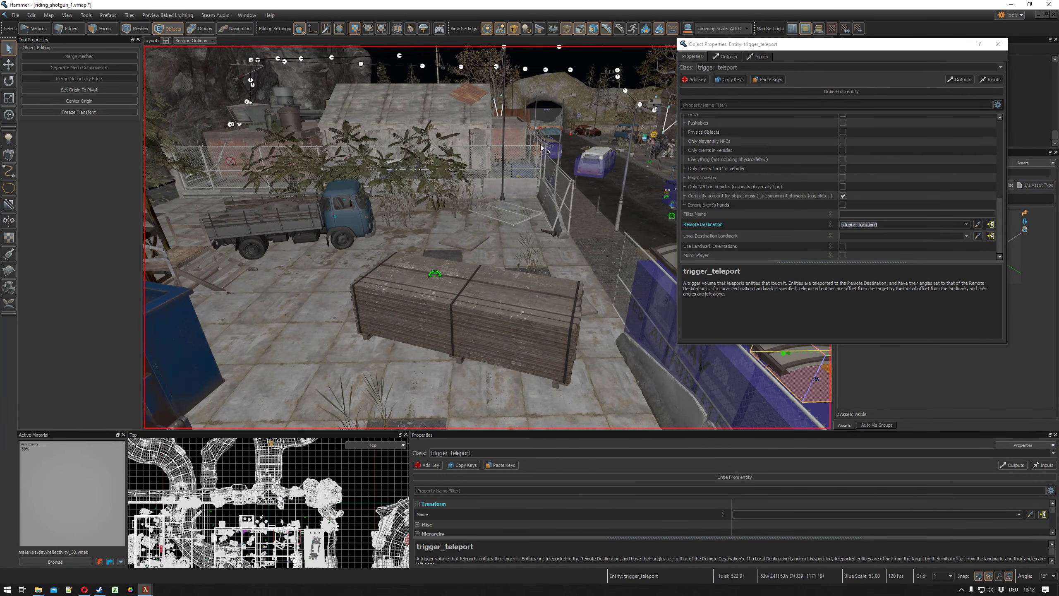
pyautogui.click(434, 276)
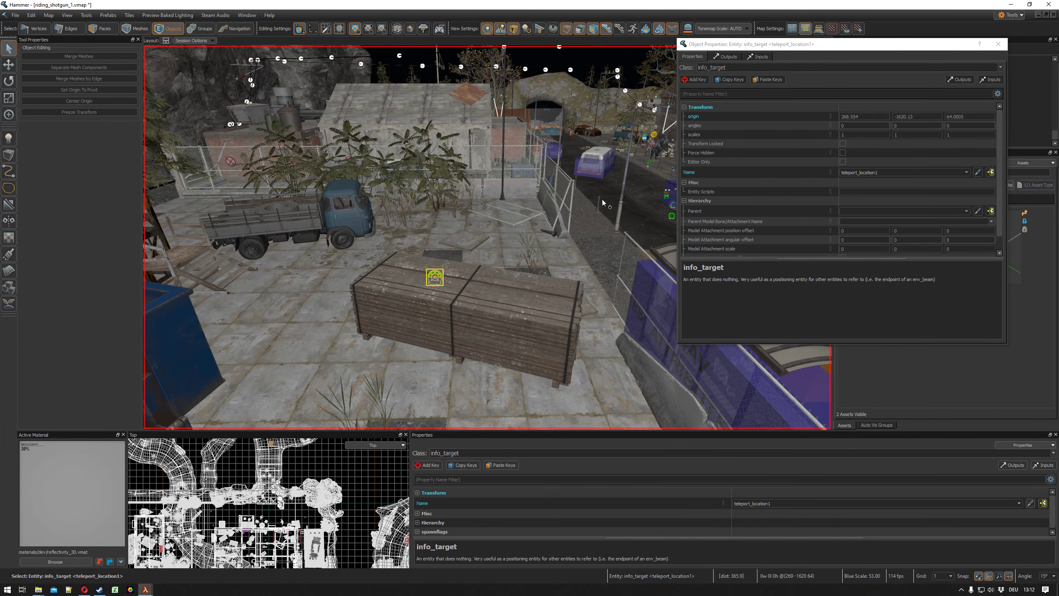
pyautogui.moveTo(437, 259); pyautogui.dragTo(487, 237, button='right')
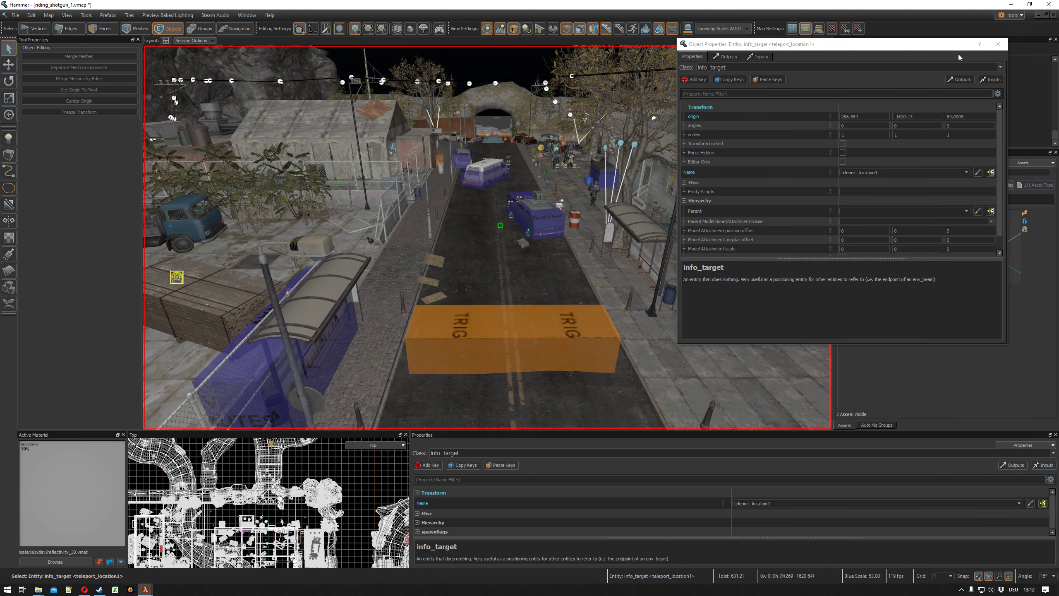
pyautogui.click(997, 44)
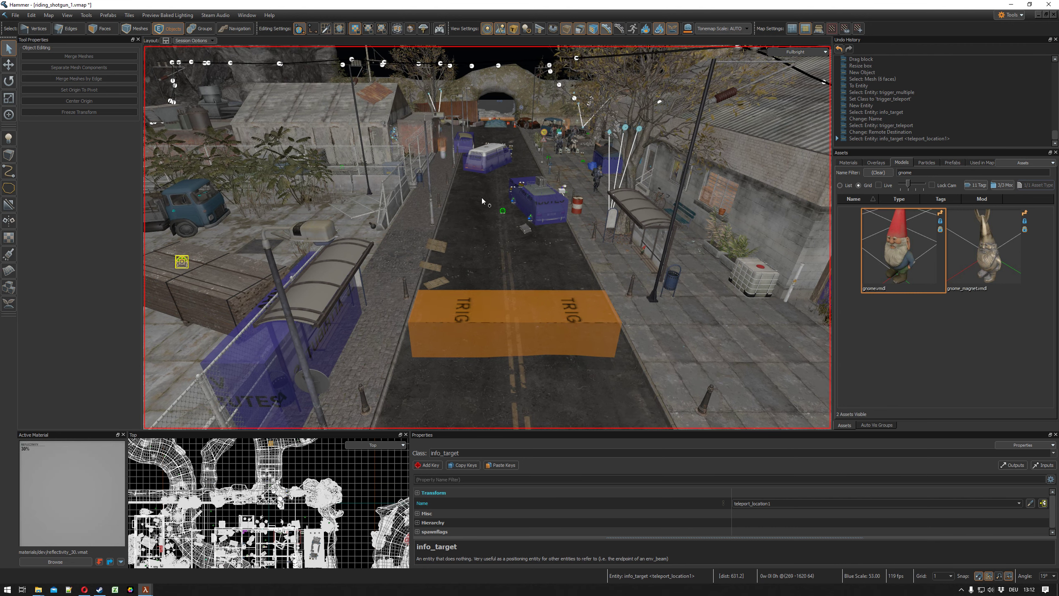
# Place a point_teleport entity on the flat concrete roof of the small brick building beside the road.
pyautogui.moveTo(480, 210)
pyautogui.mouseDown(button='right')
pyautogui.moveTo(487, 237)
pyautogui.moveTo(481, 213)
pyautogui.mouseUp(button='right')
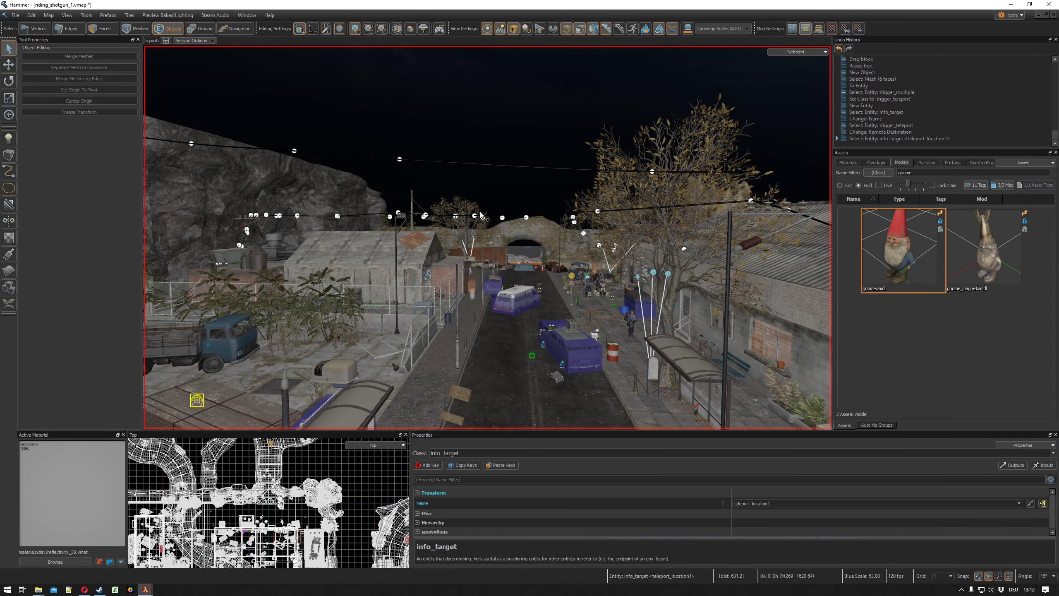
pyautogui.click(8, 138)
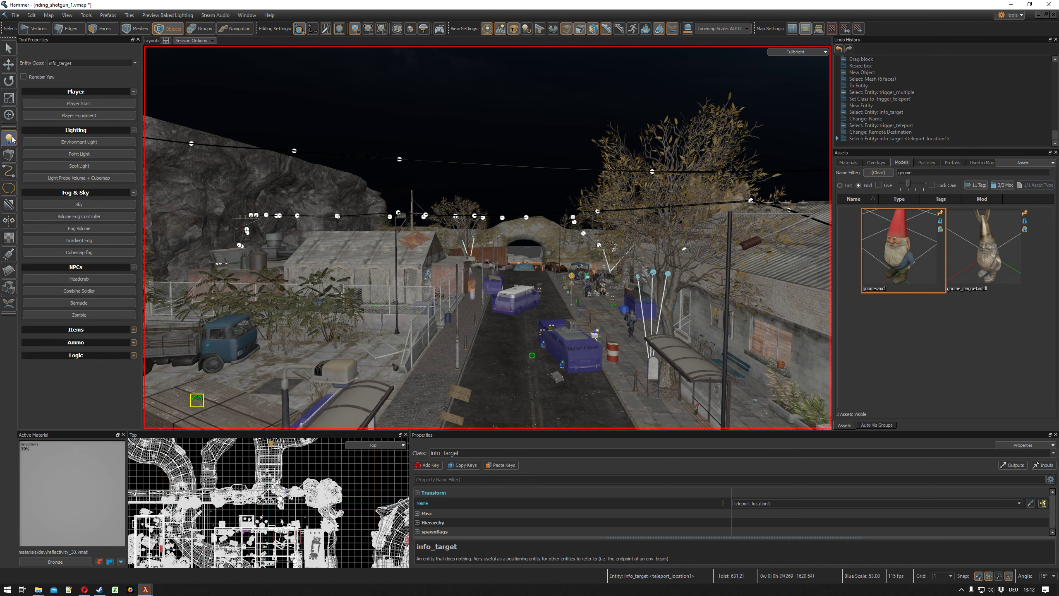
pyautogui.moveTo(78, 63); pyautogui.dragTo(23, 59)
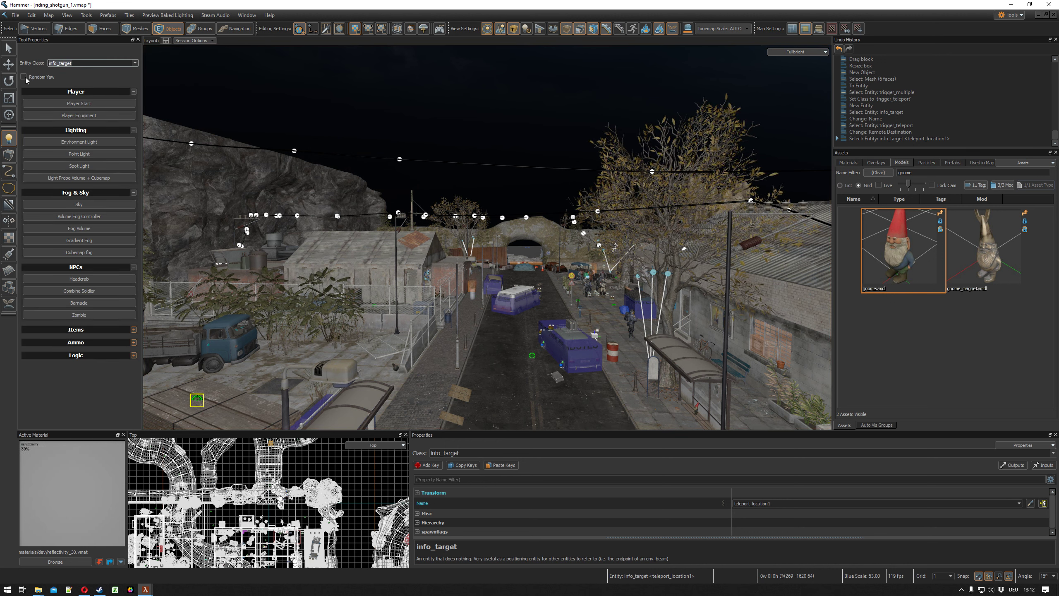
pyautogui.write('point_te')
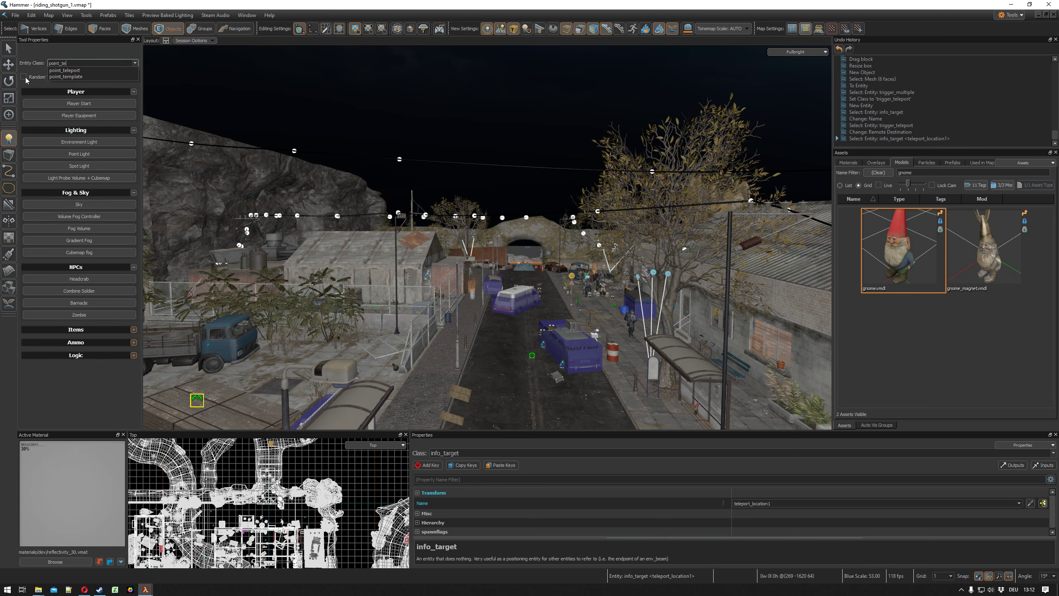
pyautogui.write('le')
pyautogui.press('Down')
pyautogui.press('Return')
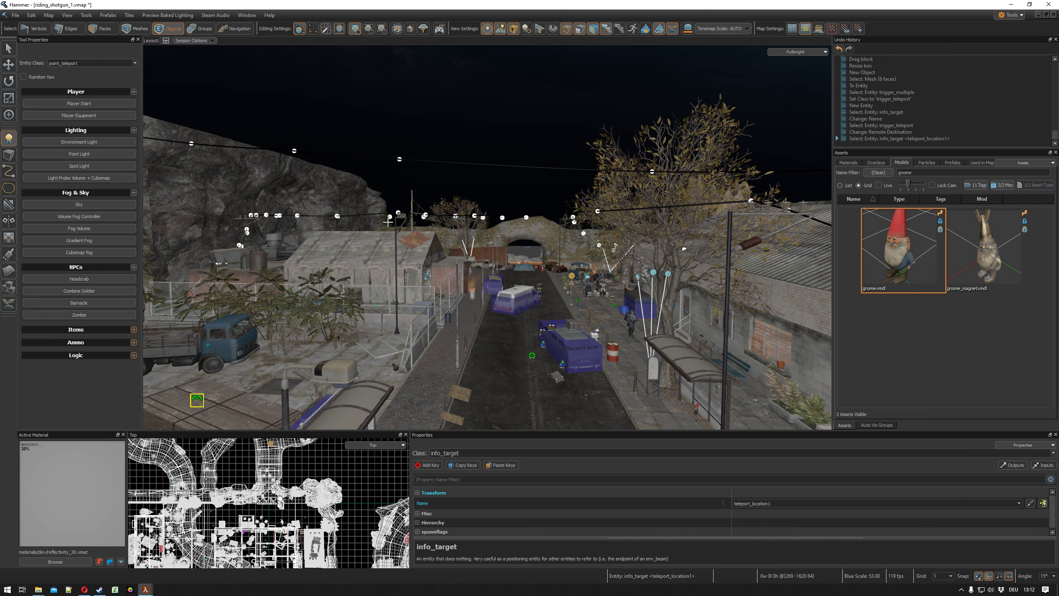
pyautogui.moveTo(487, 237); pyautogui.dragTo(487, 237, button='right')
pyautogui.press('w')
pyautogui.press('s')
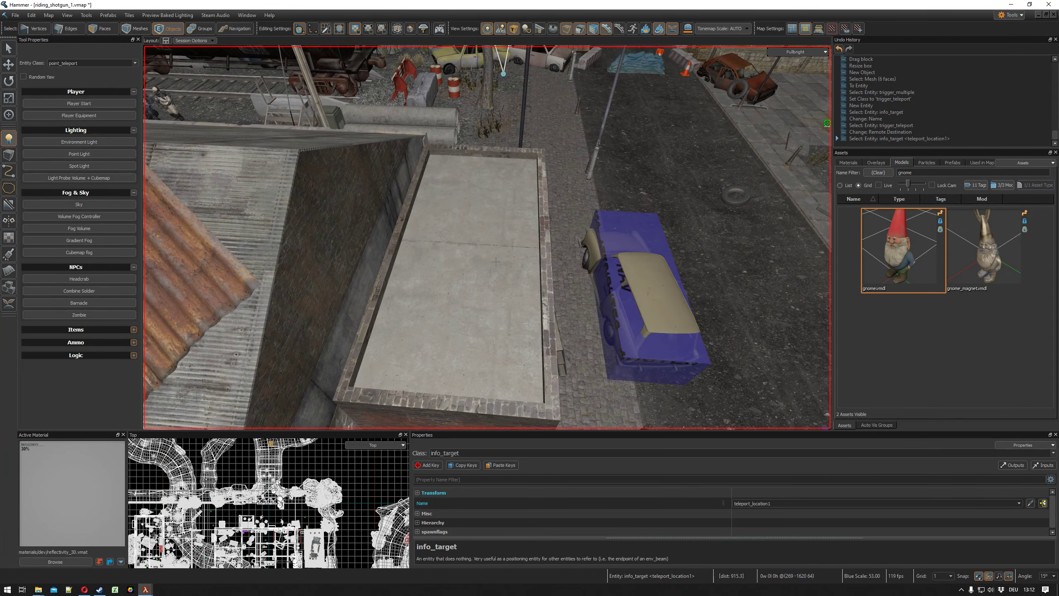
pyautogui.click(468, 250)
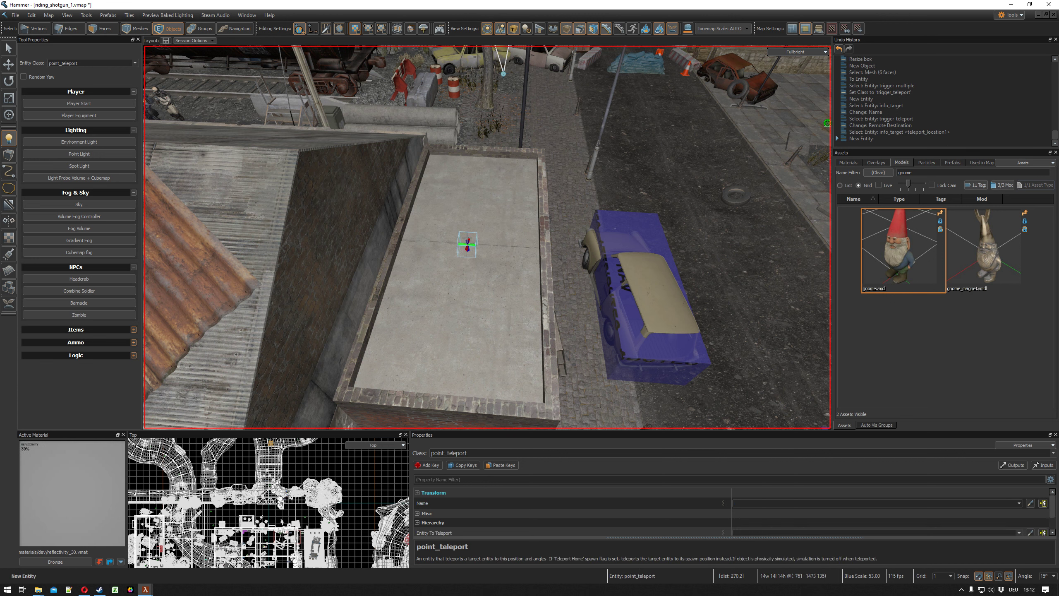
pyautogui.click(13, 48)
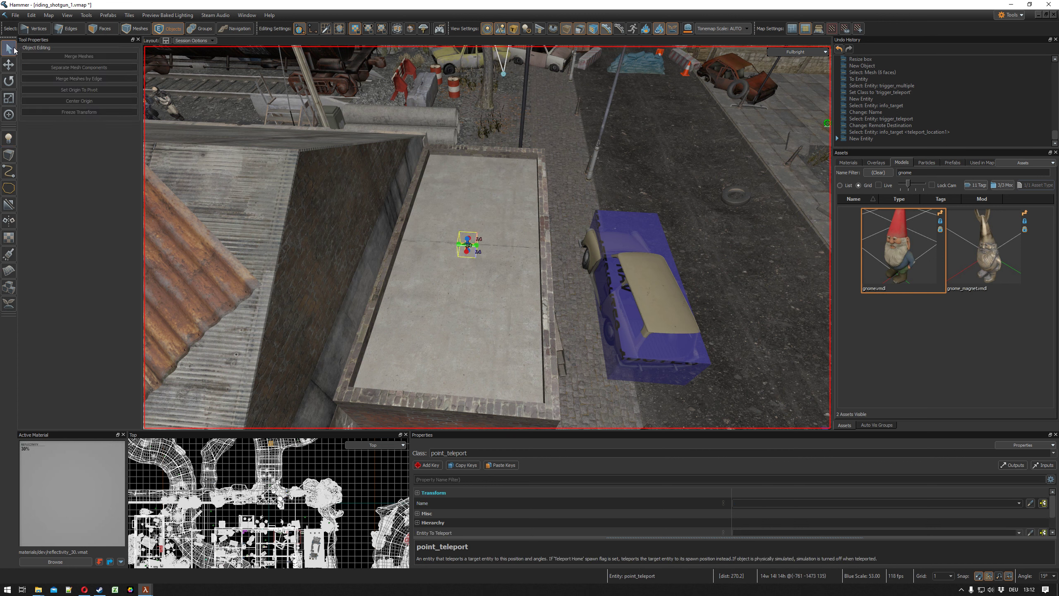
# Name the point_teleport on the roof teleport_roof1 and close its properties.
pyautogui.hotkey('alt', 'Return')
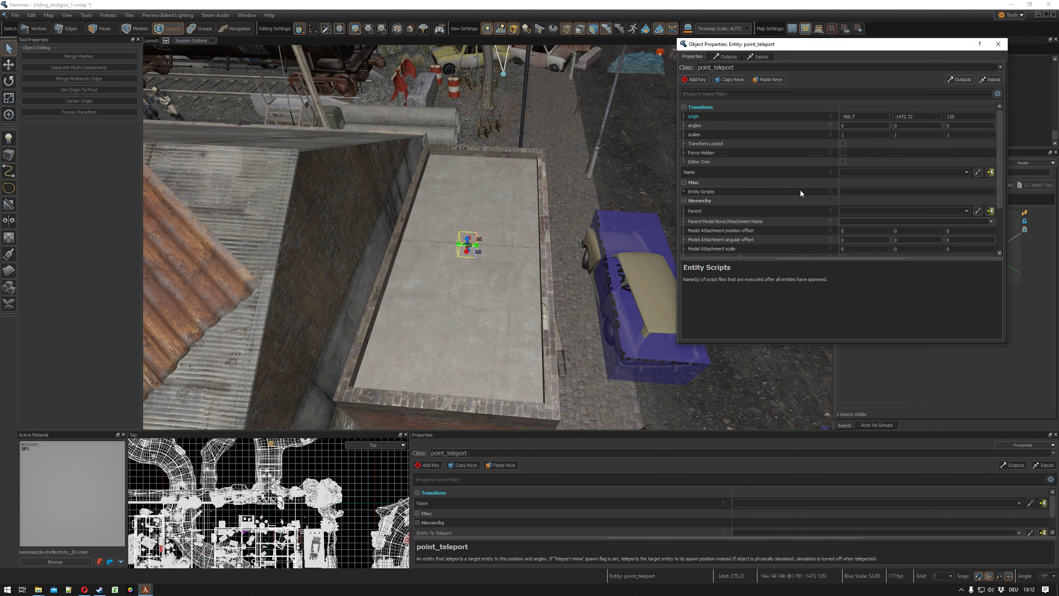
pyautogui.click(872, 172)
pyautogui.write('teleport')
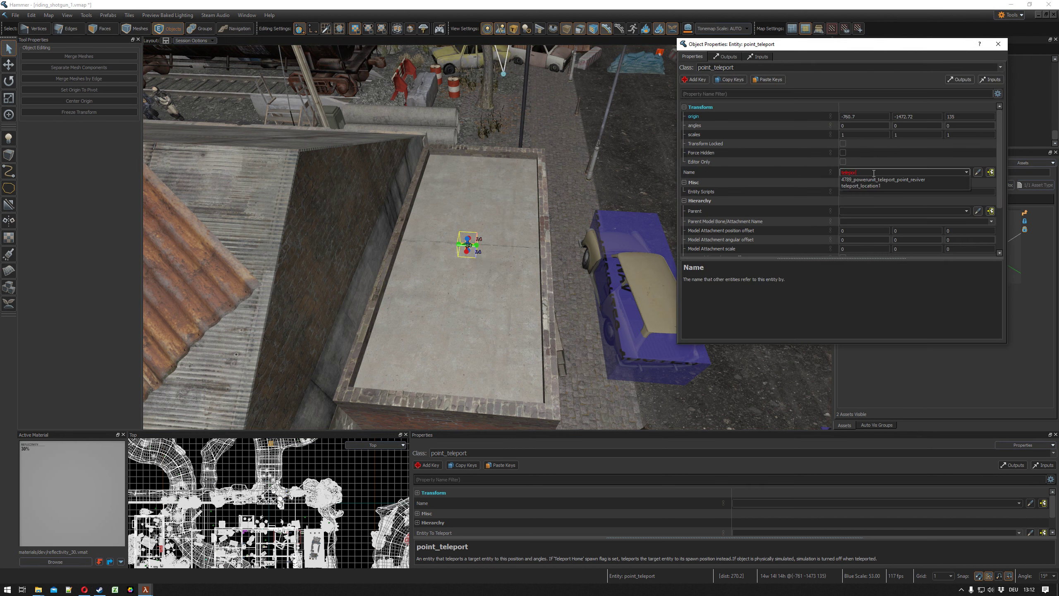
pyautogui.write('_lo')
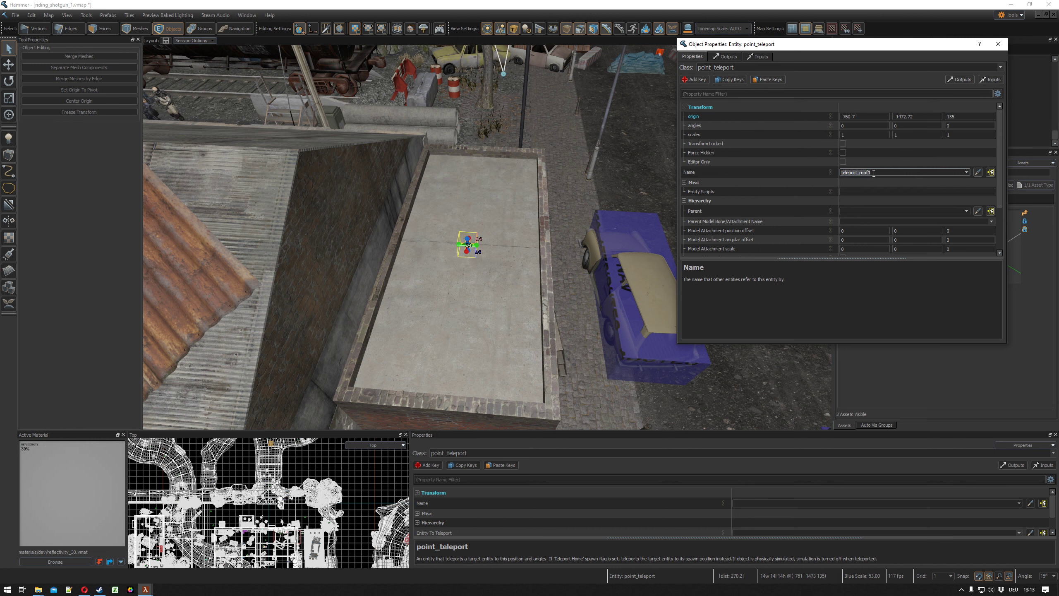
pyautogui.press('Return')
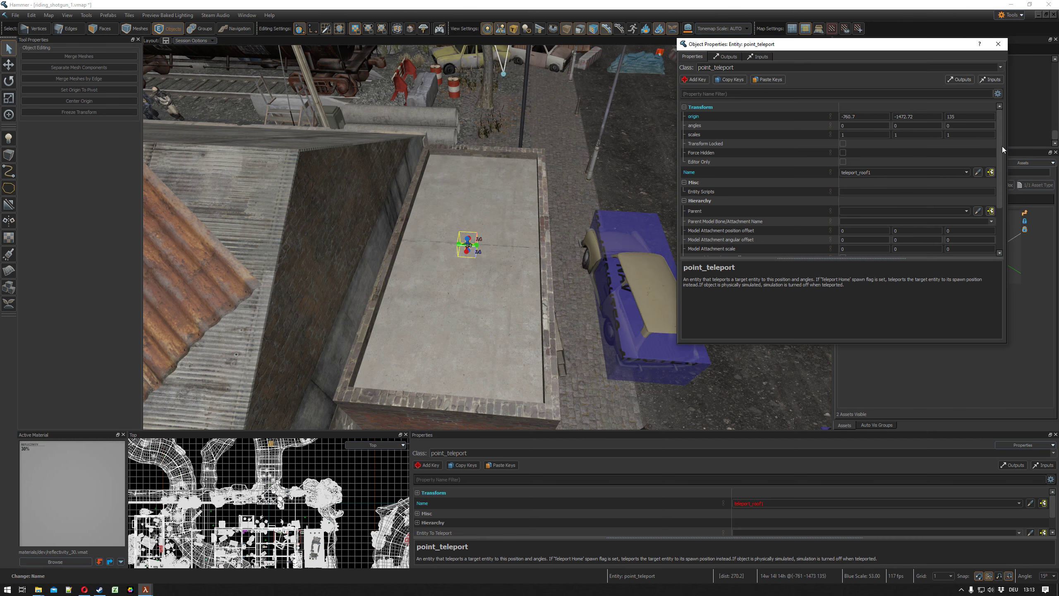
pyautogui.scroll(-3, 1002, 149)
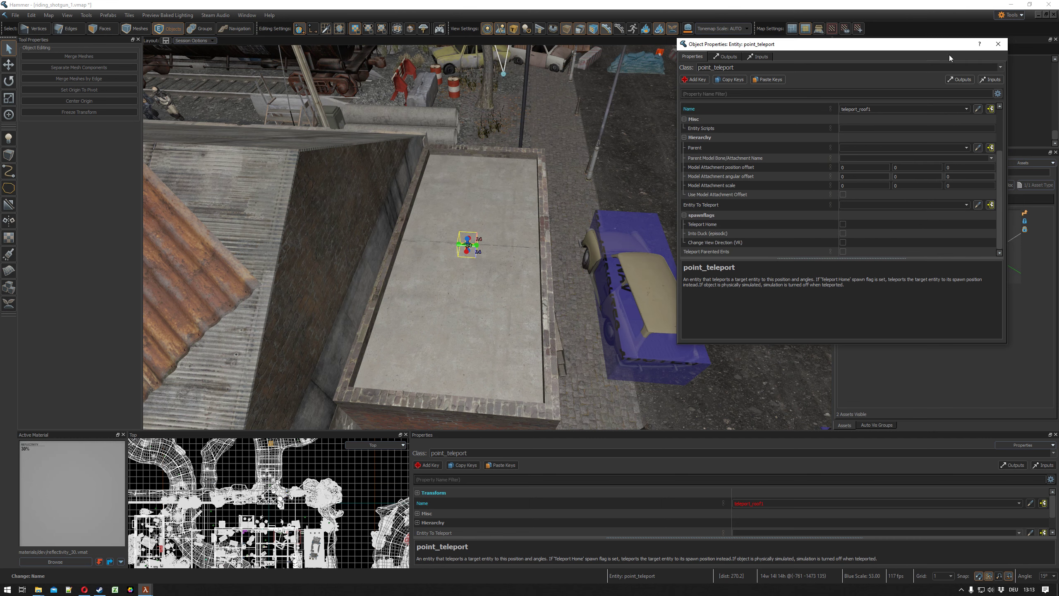
pyautogui.click(997, 44)
# Set the Entity To Teleport of the rooftop point_teleport to !player.
pyautogui.scroll(-5, 487, 237)
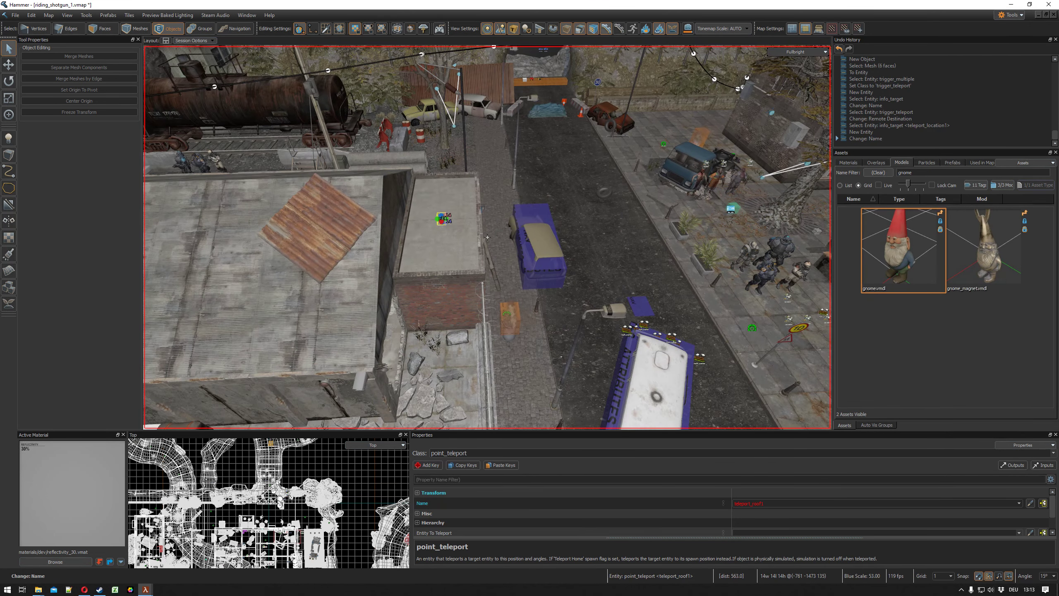
pyautogui.moveTo(487, 237); pyautogui.dragTo(472, 222, button='right')
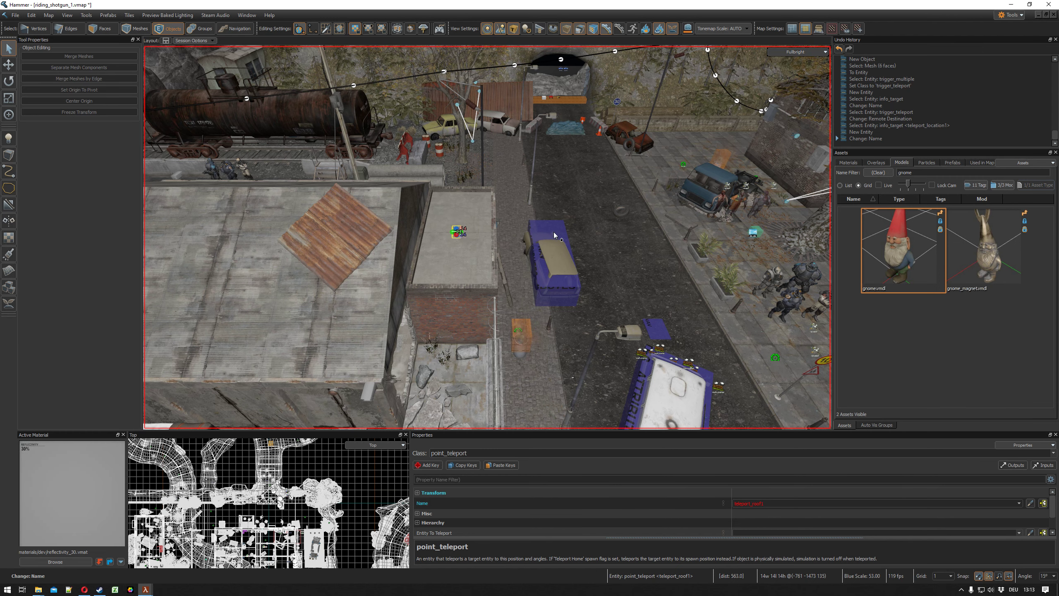
pyautogui.moveTo(554, 236); pyautogui.dragTo(488, 237, button='right')
pyautogui.press('w')
pyautogui.hotkey('alt', 'Return')
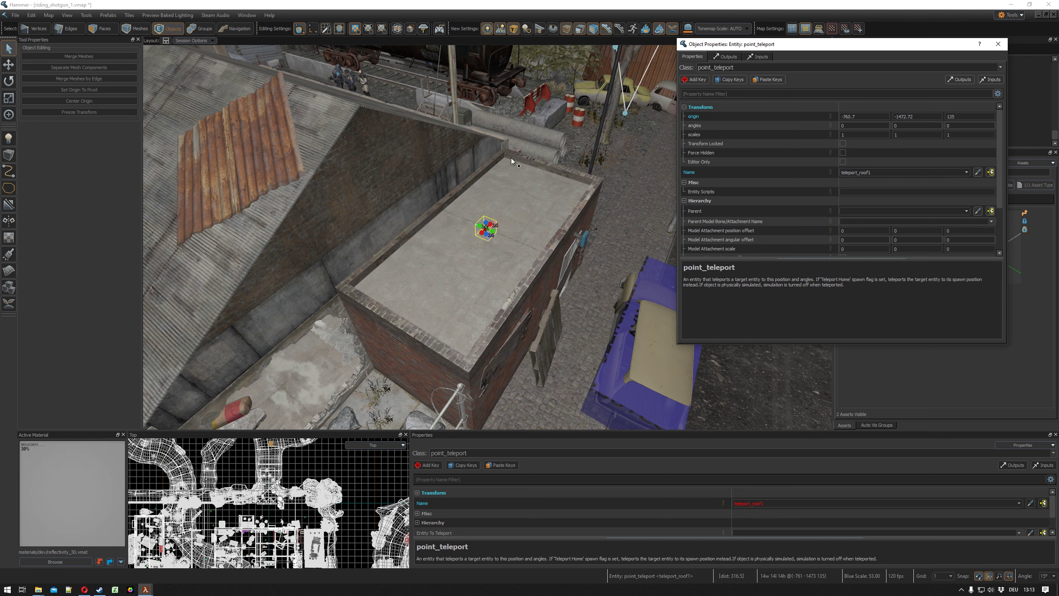
pyautogui.moveTo(1001, 184); pyautogui.dragTo(1000, 246)
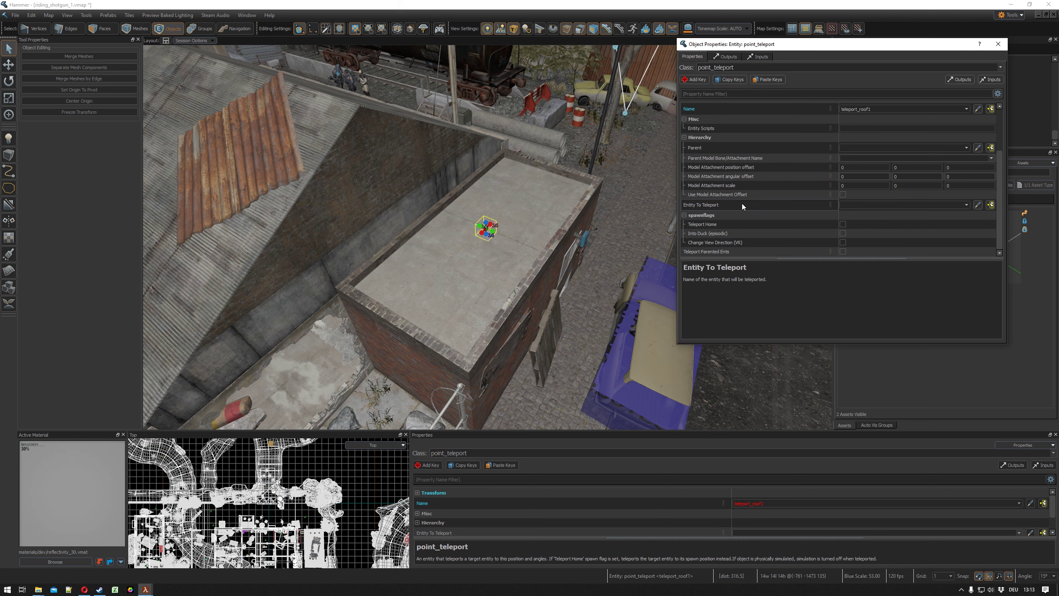
pyautogui.click(865, 204)
pyautogui.write('!')
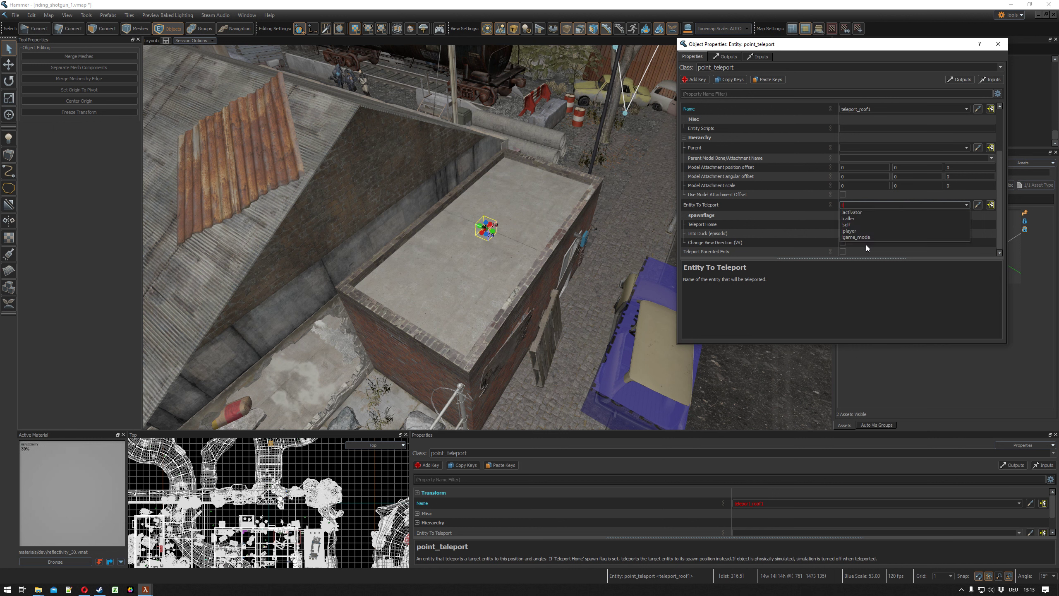
pyautogui.write('player')
pyautogui.press('Return')
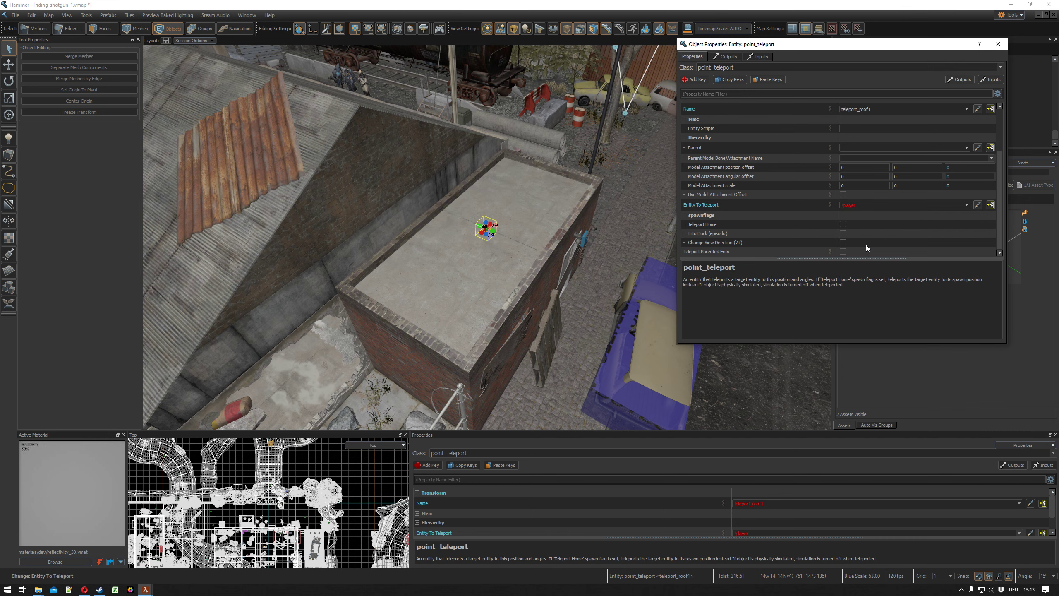
# Add an OnOpen output to the door door_radio_house_front in the concrete block wall.
pyautogui.moveTo(613, 185); pyautogui.dragTo(487, 237, button='right')
pyautogui.moveTo(487, 237); pyautogui.dragTo(487, 237, button='right')
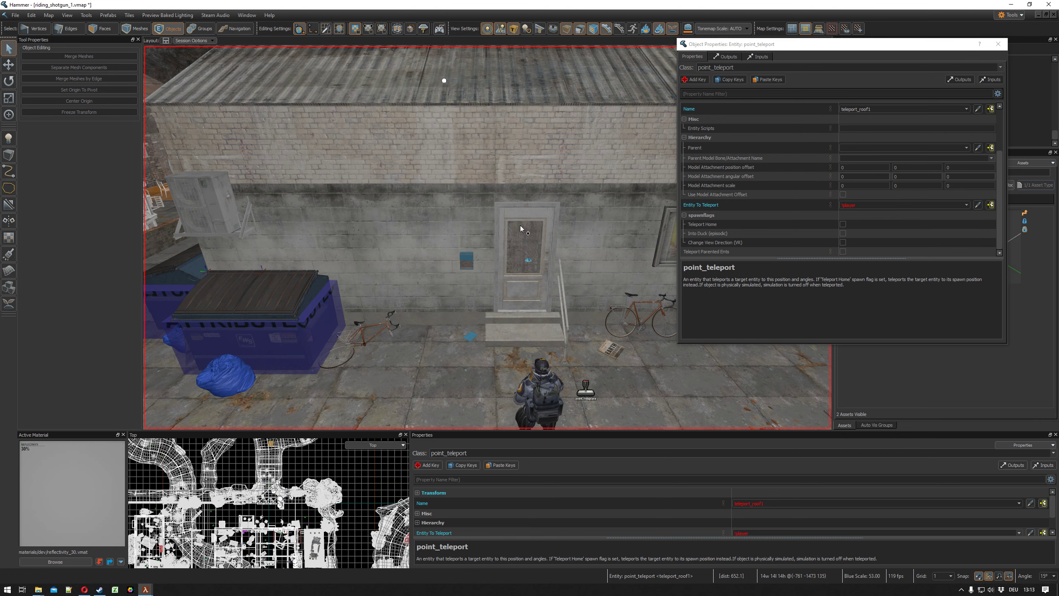
pyautogui.moveTo(520, 226); pyautogui.dragTo(561, 234, button='right')
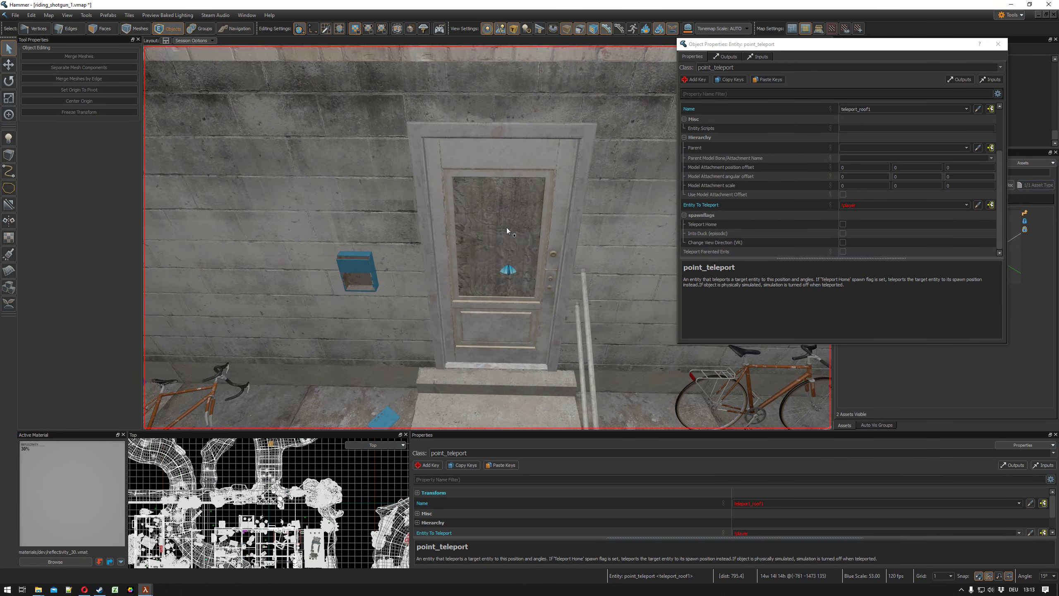
pyautogui.click(507, 228)
pyautogui.click(720, 56)
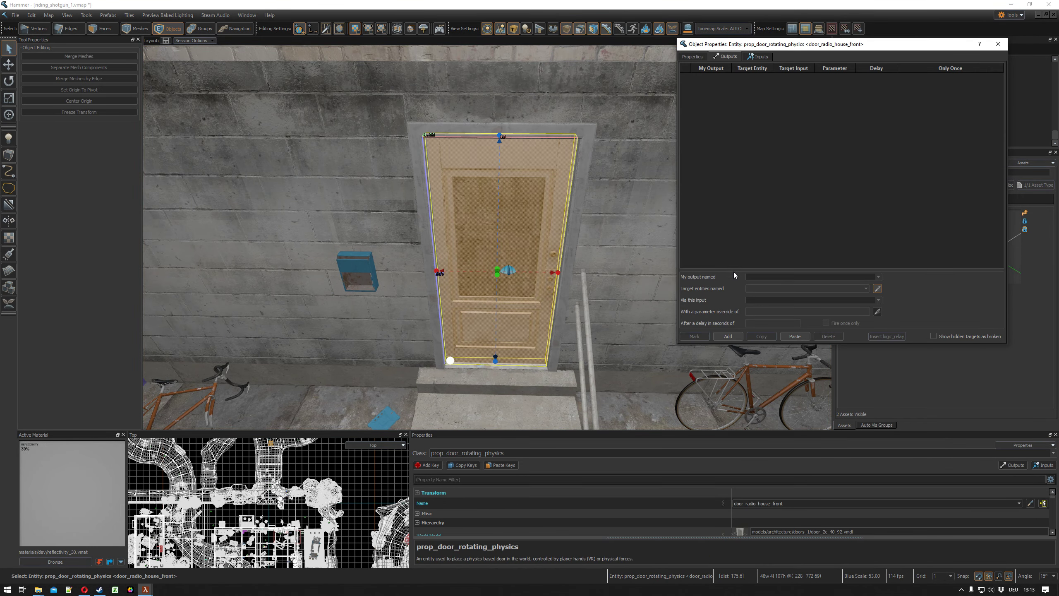
pyautogui.click(730, 335)
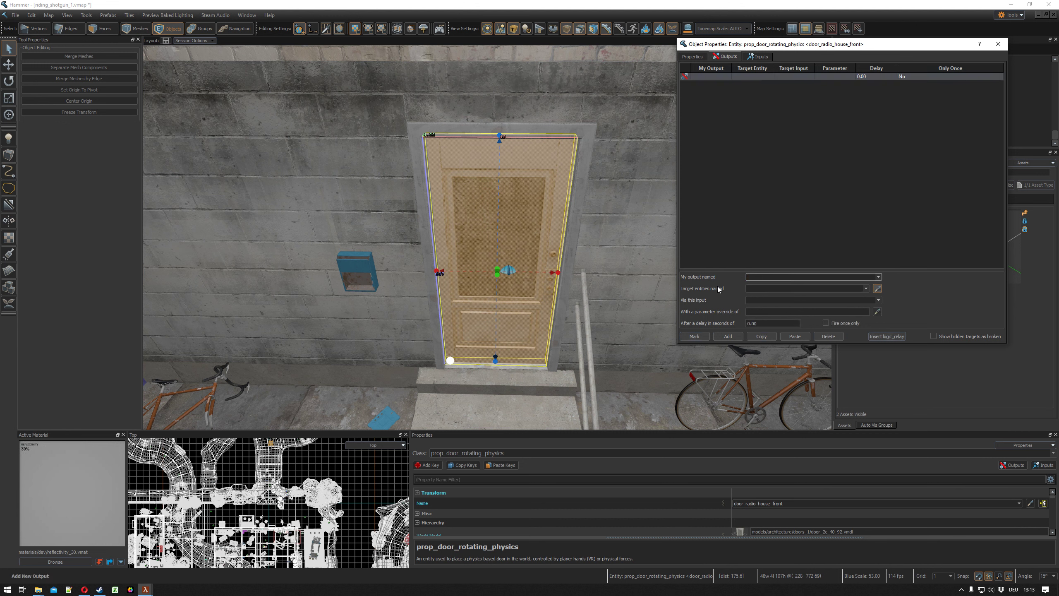
pyautogui.write('OnPl')
pyautogui.press('BackSpace')
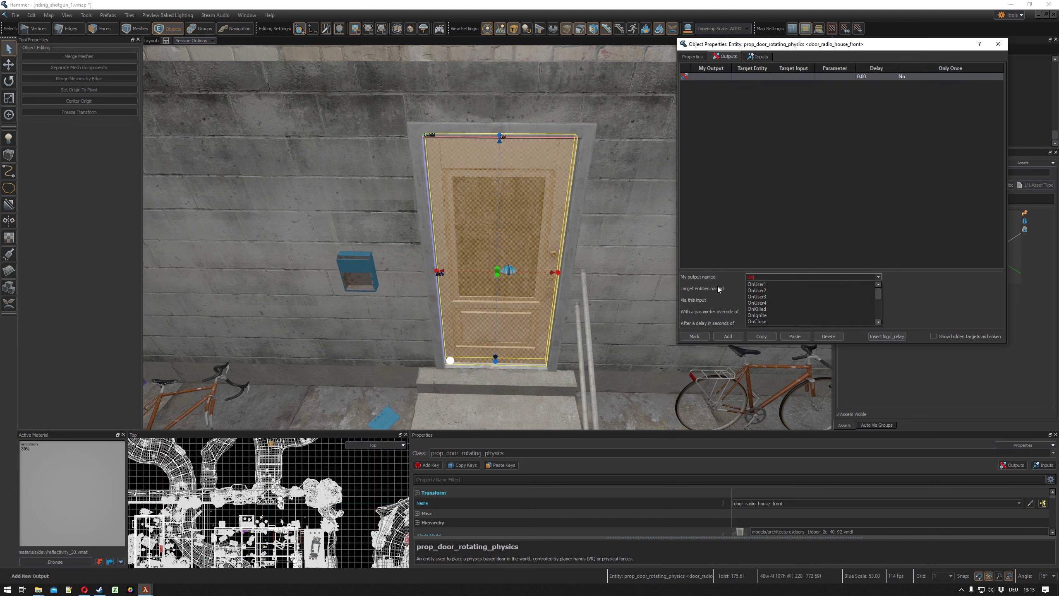
pyautogui.write('Open')
pyautogui.press('Down')
pyautogui.press('Return')
# Target the door's OnOpen output at the rooftop teleport_roof1 entity with the Teleport input.
pyautogui.moveTo(511, 211); pyautogui.dragTo(486, 237, button='right')
pyautogui.click(876, 289)
pyautogui.press('w')
pyautogui.press('s')
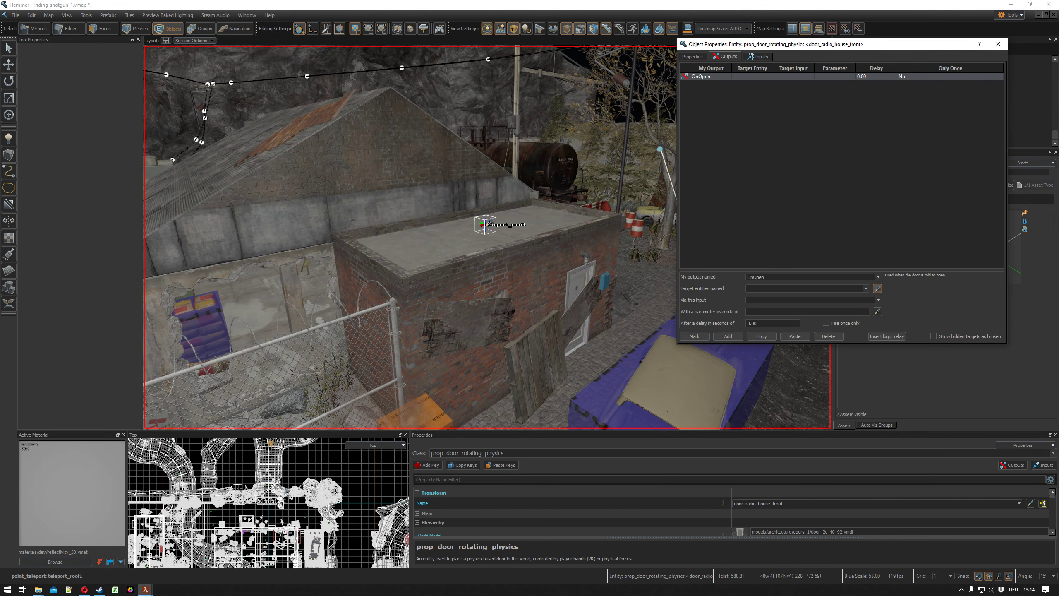
pyautogui.click(486, 225)
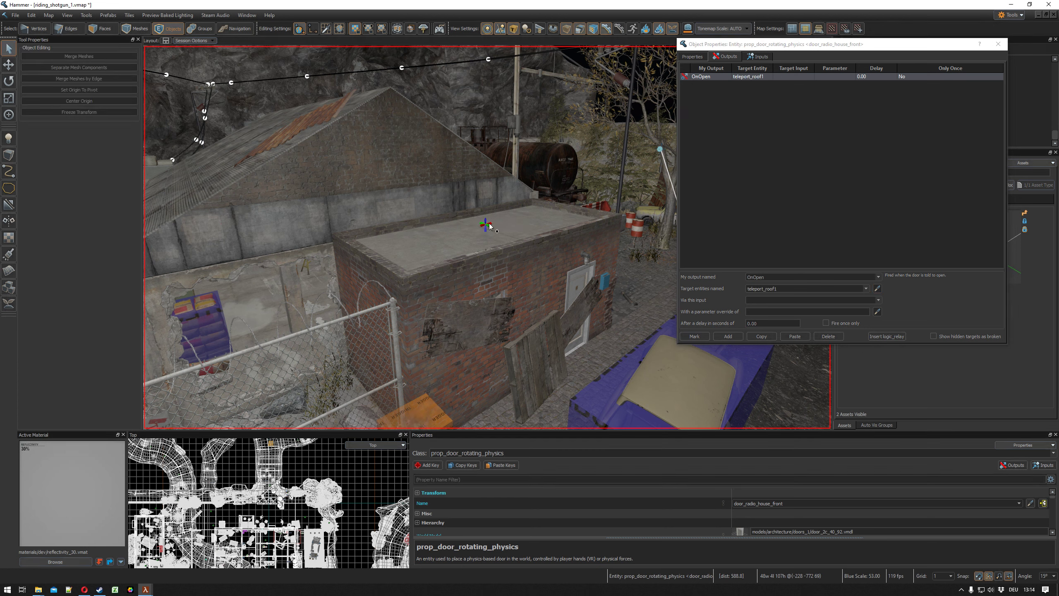
pyautogui.click(771, 300)
pyautogui.write('T')
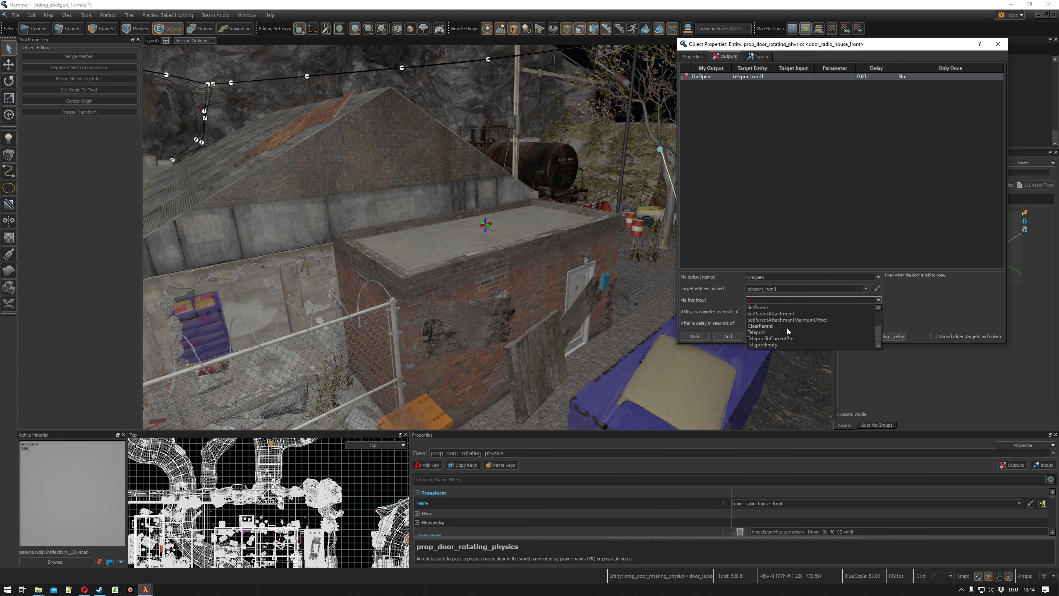
pyautogui.write('eleport')
pyautogui.press('Return')
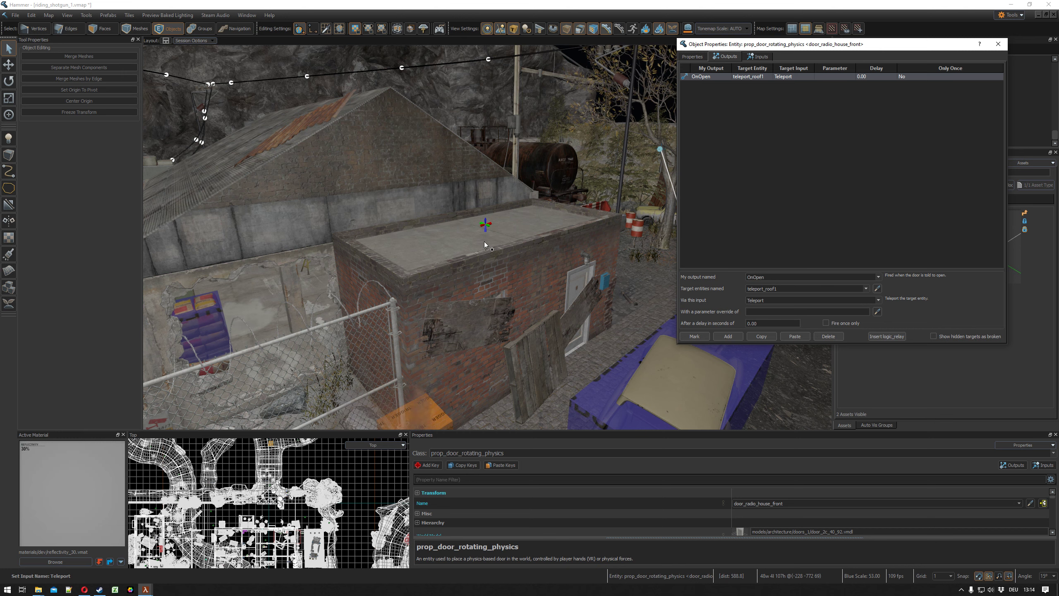
# Add a second OnOpen output to the door door_radio_house_front.
pyautogui.moveTo(484, 242); pyautogui.dragTo(422, 227, button='right')
pyautogui.press('s')
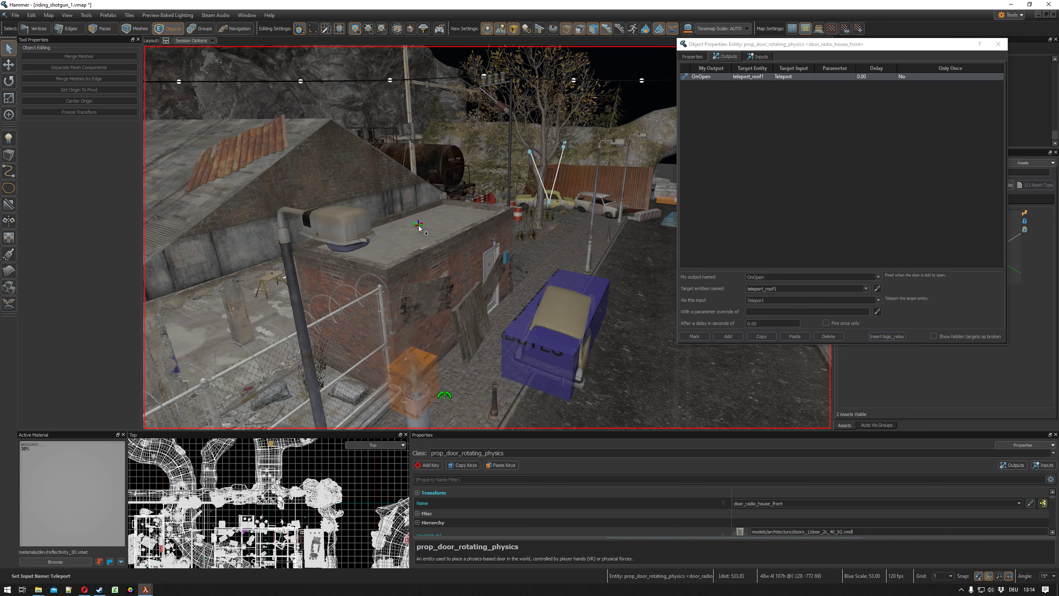
pyautogui.moveTo(426, 222); pyautogui.dragTo(487, 237, button='right')
pyautogui.press('s')
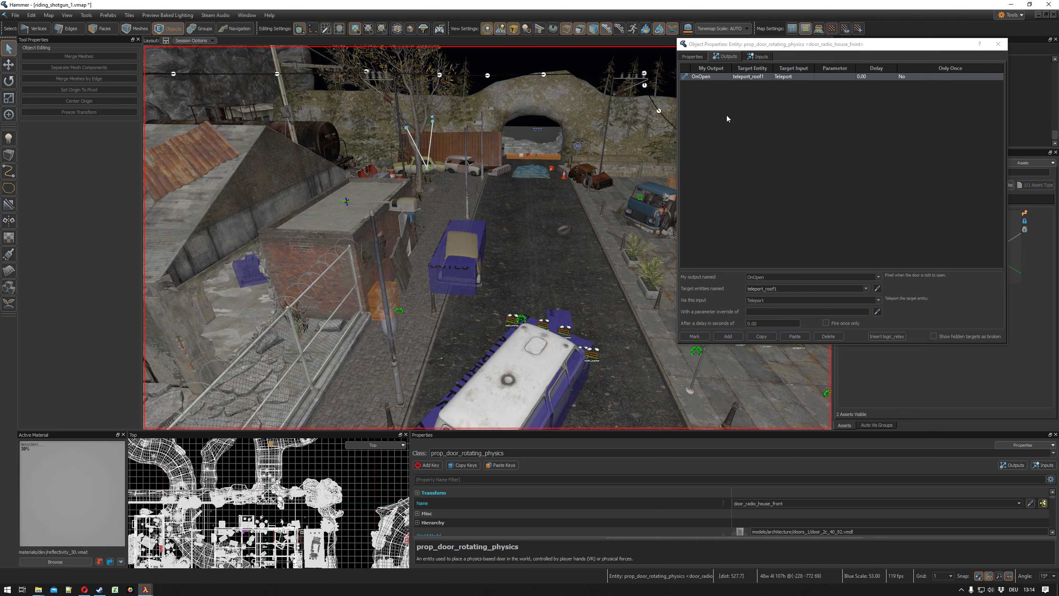
pyautogui.click(727, 335)
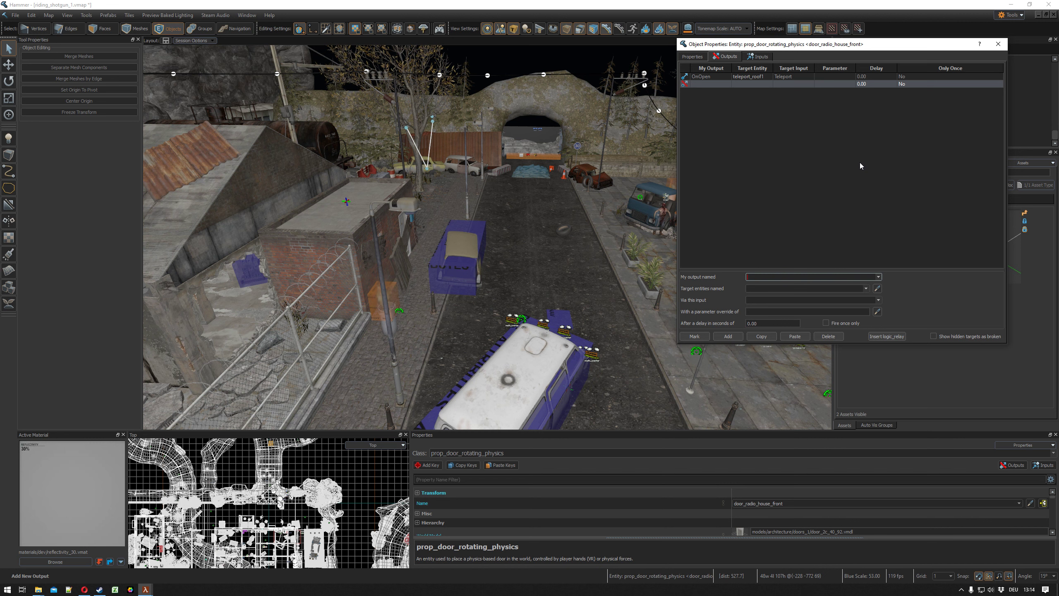
pyautogui.write('OnOpen')
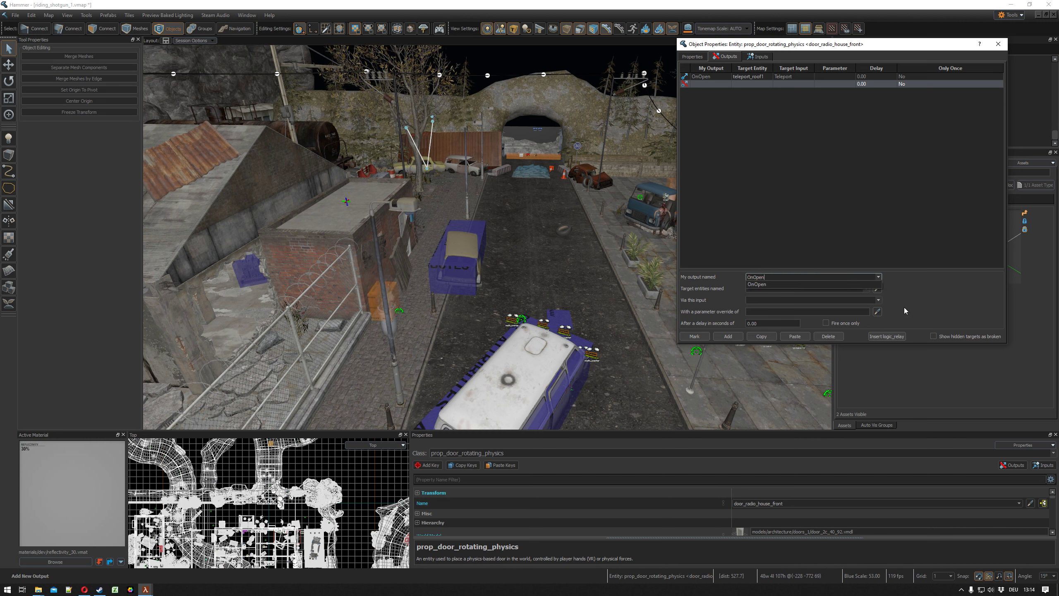
pyautogui.click(768, 285)
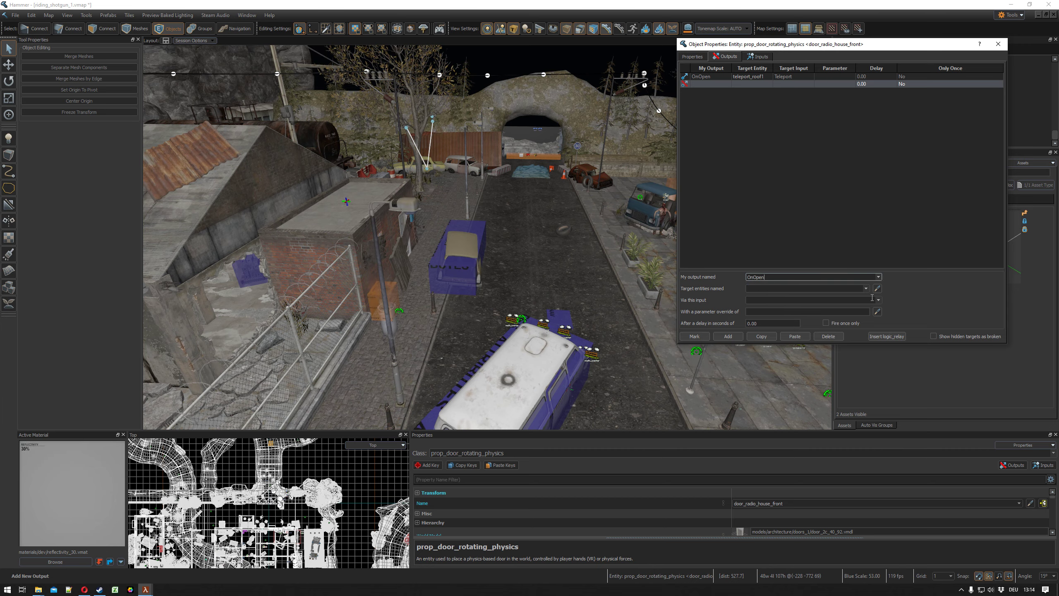
# Target the door's second OnOpen output at the gnome chompski on the bus stop bench.
pyautogui.moveTo(564, 249)
pyautogui.mouseDown(button='right')
pyautogui.moveTo(487, 237)
pyautogui.moveTo(548, 248)
pyautogui.mouseUp(button='right')
pyautogui.press('w')
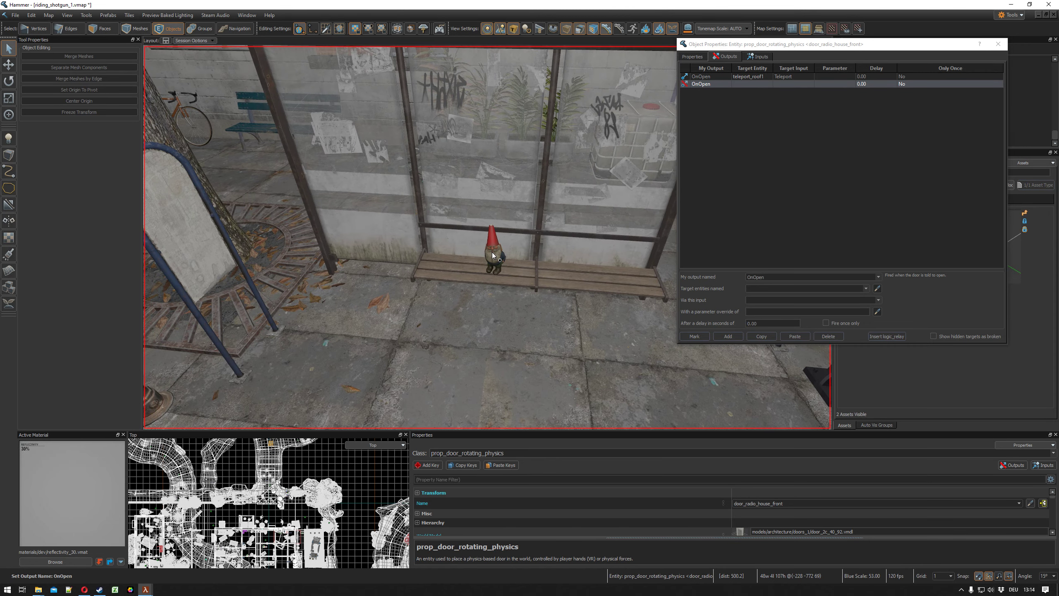
pyautogui.moveTo(487, 237); pyautogui.dragTo(486, 237, button='right')
pyautogui.press('s')
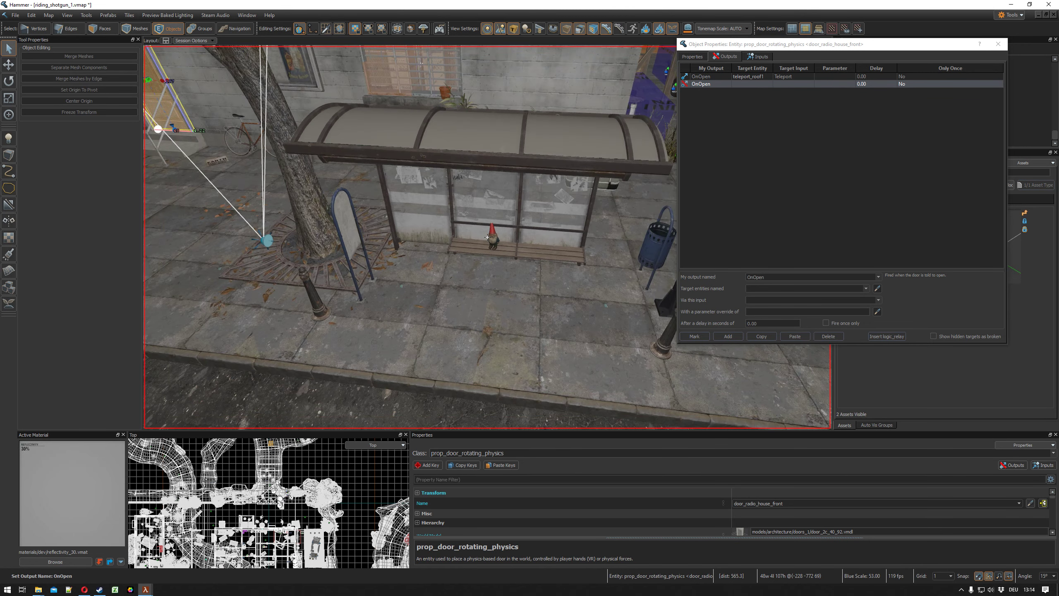
pyautogui.click(877, 288)
pyautogui.click(492, 237)
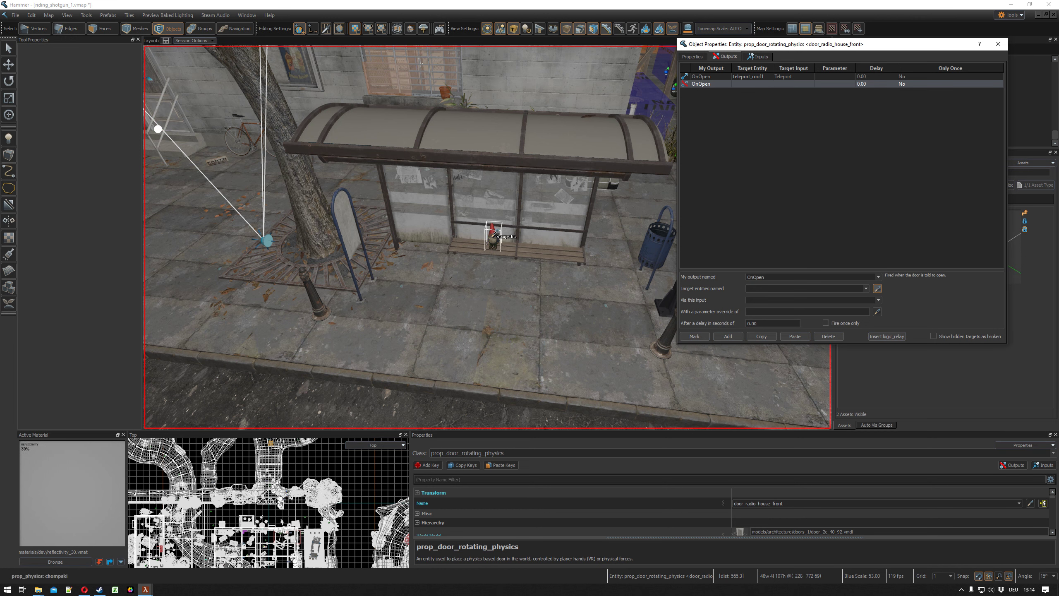
pyautogui.click(763, 300)
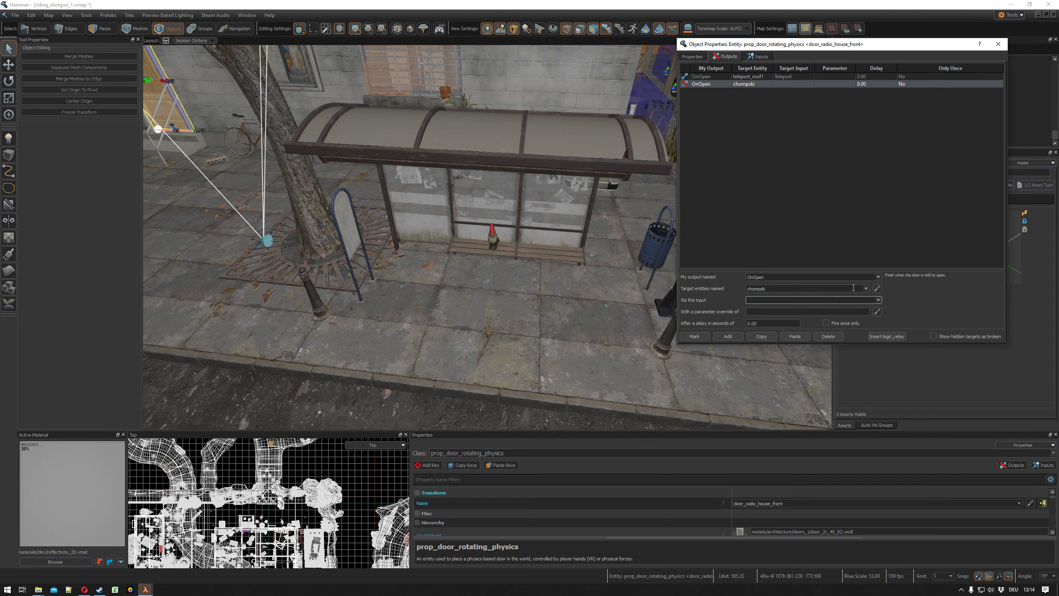
# Target the door's second OnOpen output at the rooftop teleport_roof1 entity with the TeleportEntity input.
pyautogui.moveTo(565, 246); pyautogui.dragTo(487, 237, button='right')
pyautogui.press('w')
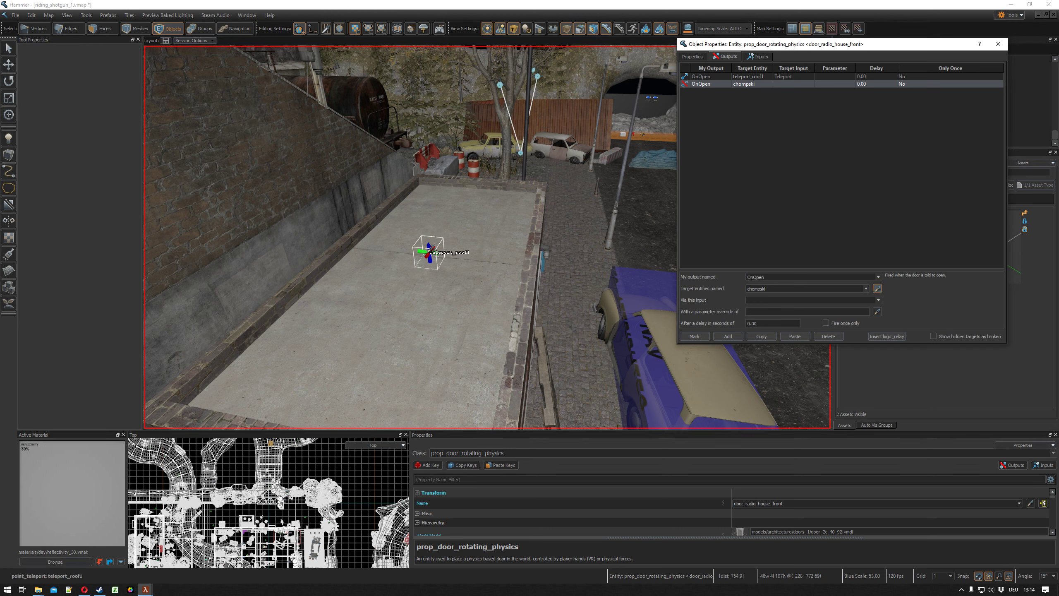
pyautogui.click(430, 252)
pyautogui.click(760, 300)
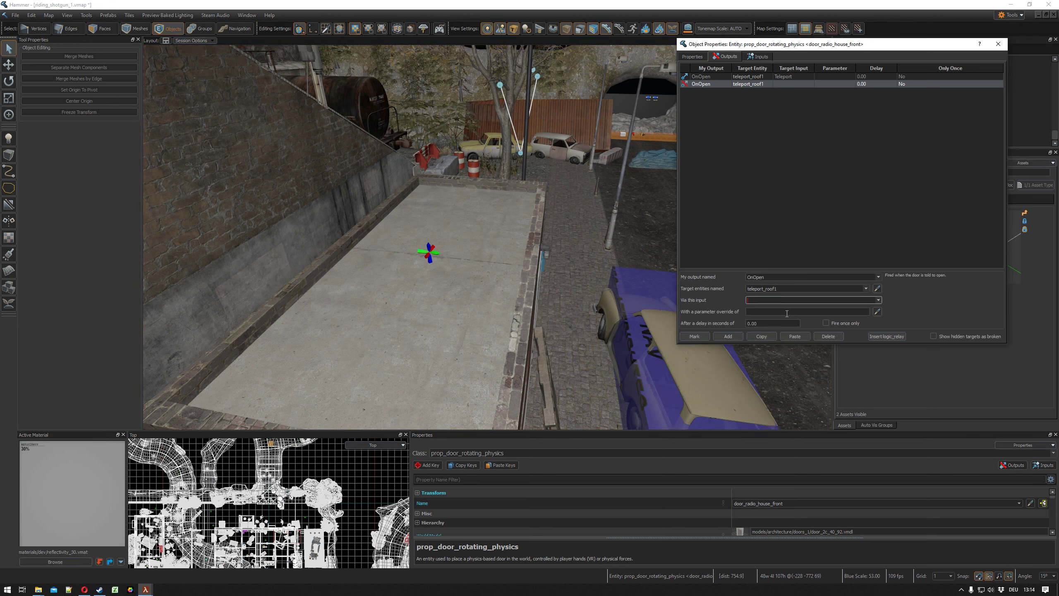
pyautogui.write('TeleportEntity')
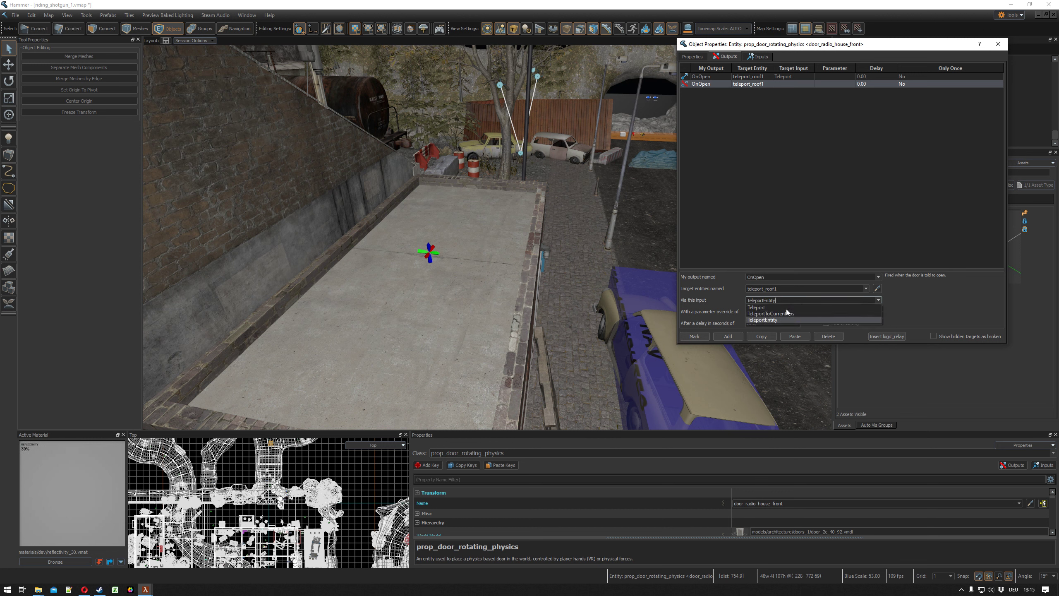
pyautogui.press('Return')
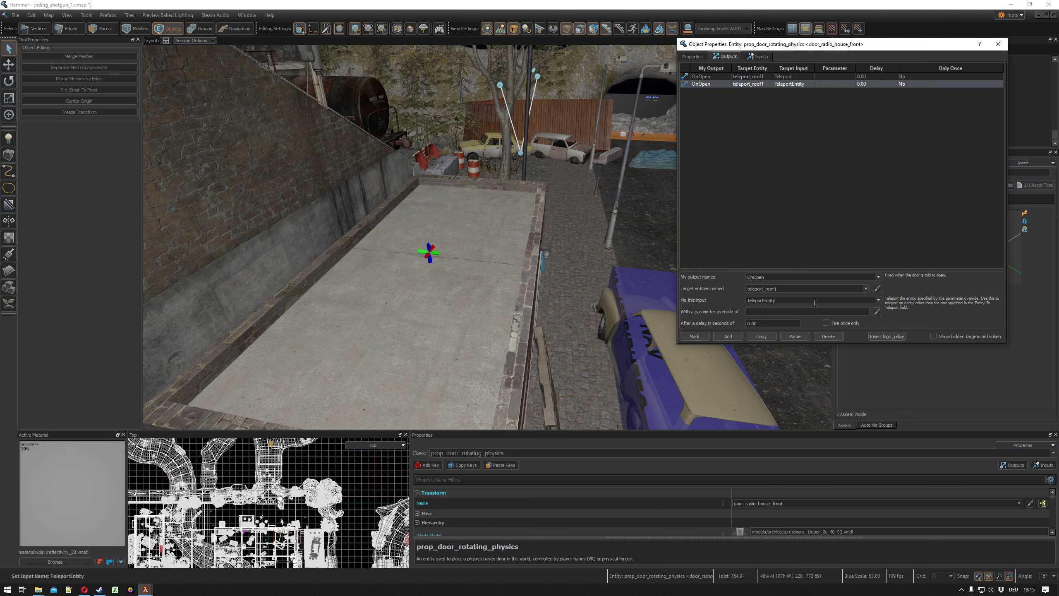
# Set the parameter override of the TeleportEntity output to the gnome chompski and close the door's properties.
pyautogui.click(776, 312)
pyautogui.press('Return')
pyautogui.moveTo(627, 287); pyautogui.dragTo(487, 237, button='right')
pyautogui.click(998, 44)
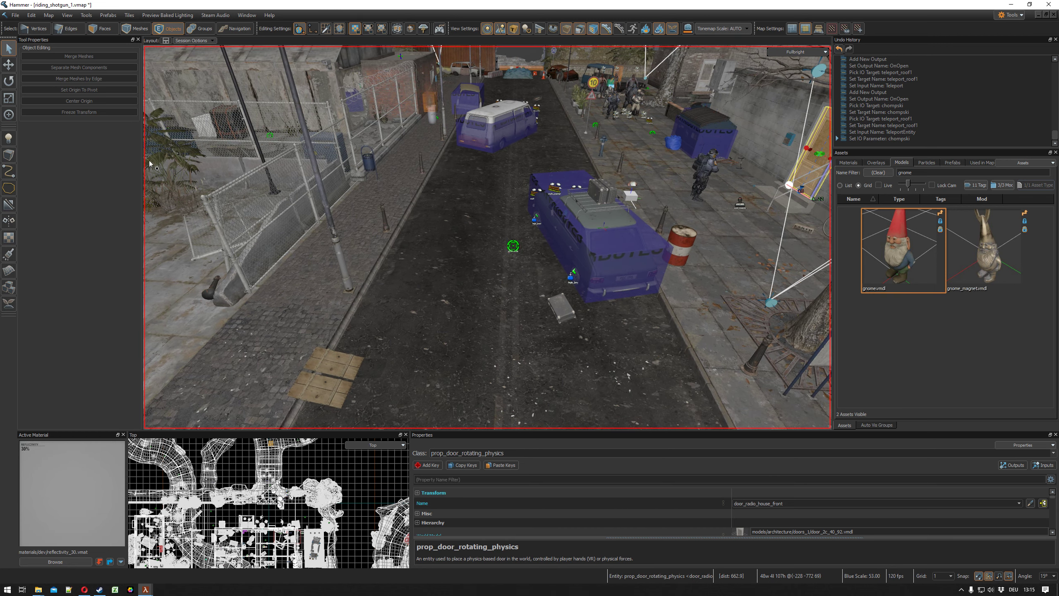
# Place a second gnome.vmdl prop on the sidewalk in front of the bus stop.
pyautogui.moveTo(149, 164); pyautogui.dragTo(487, 237, button='right')
pyautogui.moveTo(902, 250); pyautogui.dragTo(560, 312)
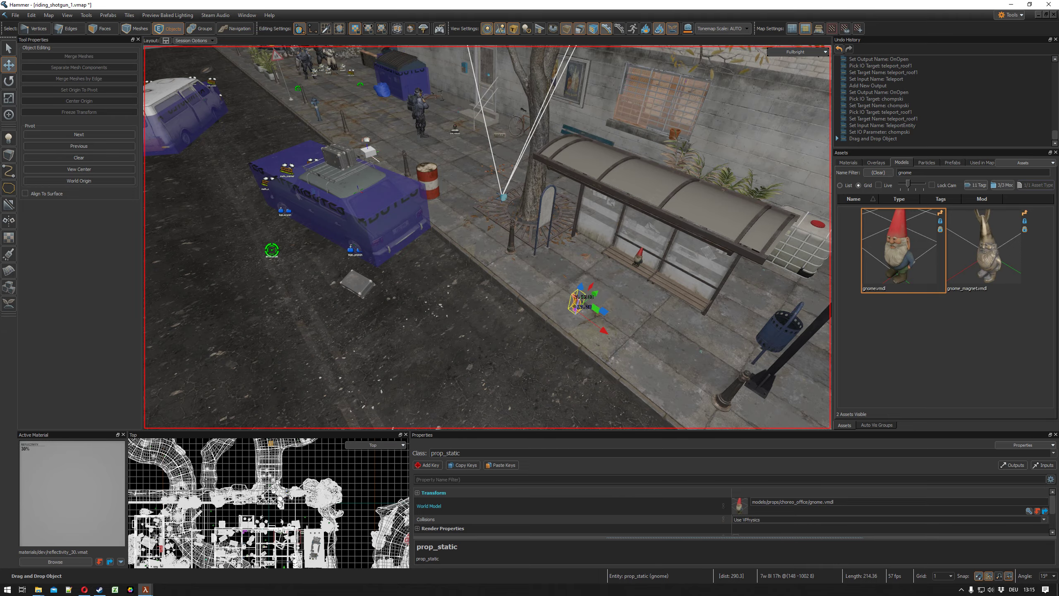
# Place a point_teleport entity on the street beside the wooden boards.
pyautogui.moveTo(561, 312); pyautogui.dragTo(461, 295, button='right')
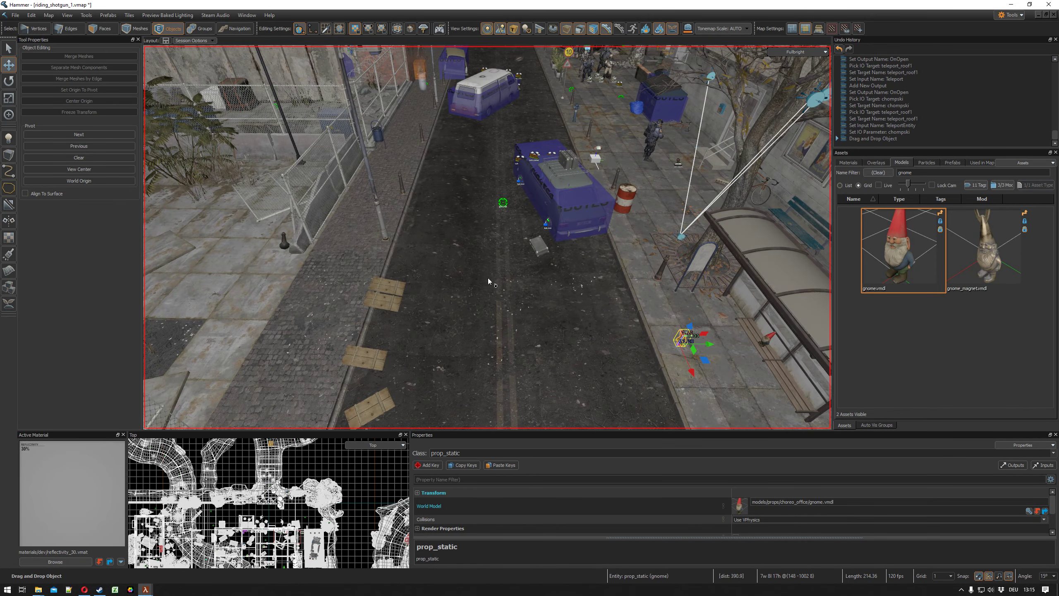
pyautogui.click(8, 138)
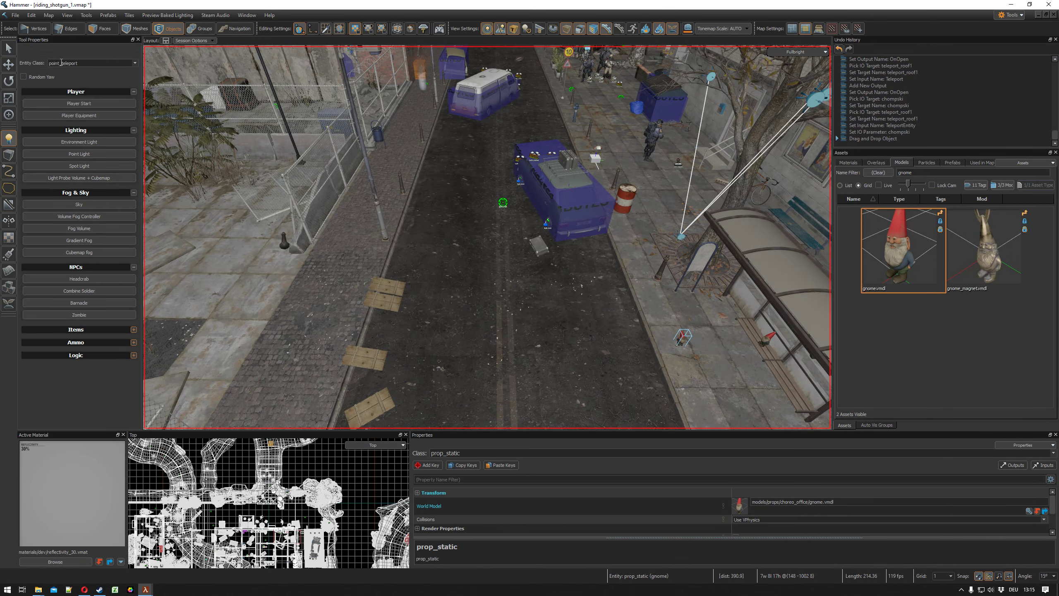
pyautogui.click(90, 64)
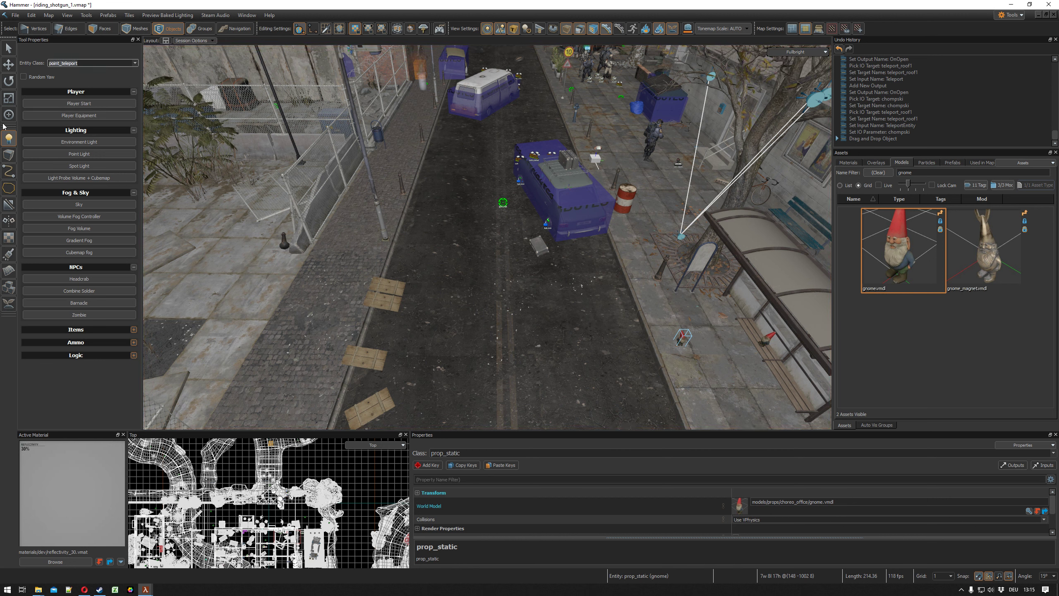
pyautogui.click(434, 319)
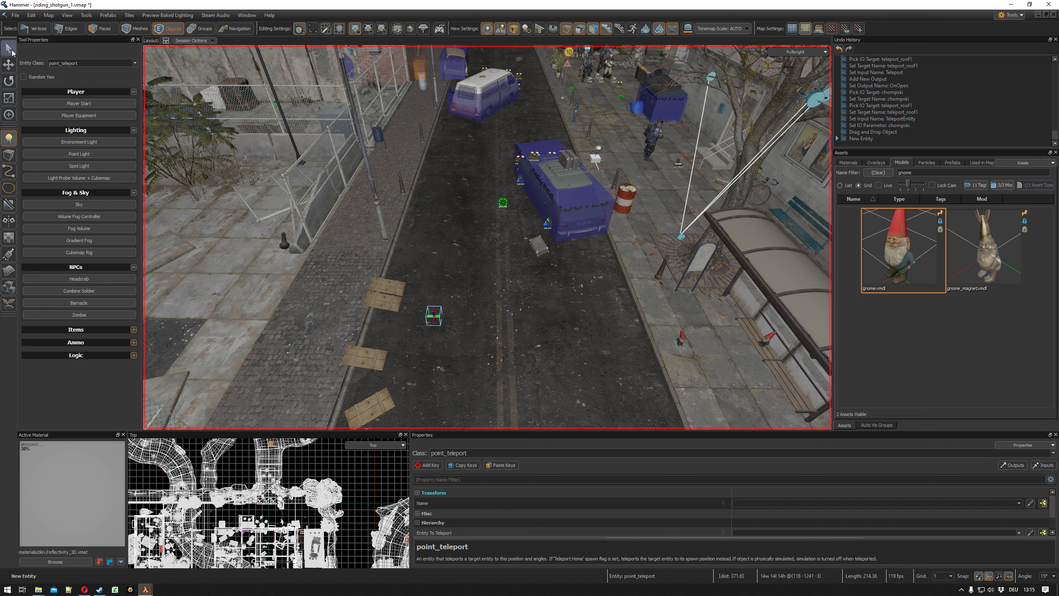
# Name the street point_teleport entity teleport_street1.
pyautogui.click(746, 503)
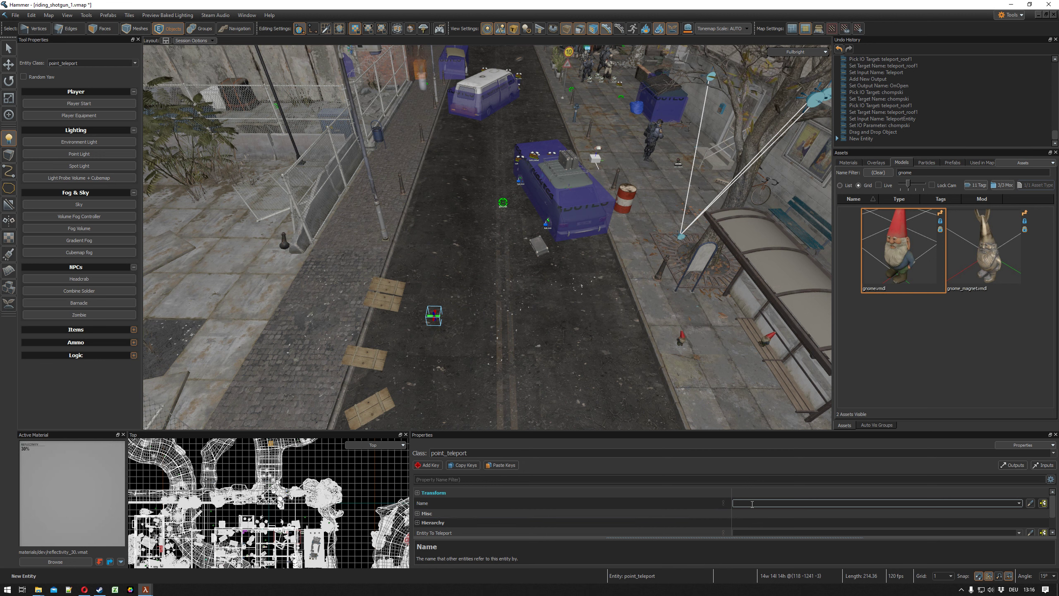
pyautogui.write('teleport_st')
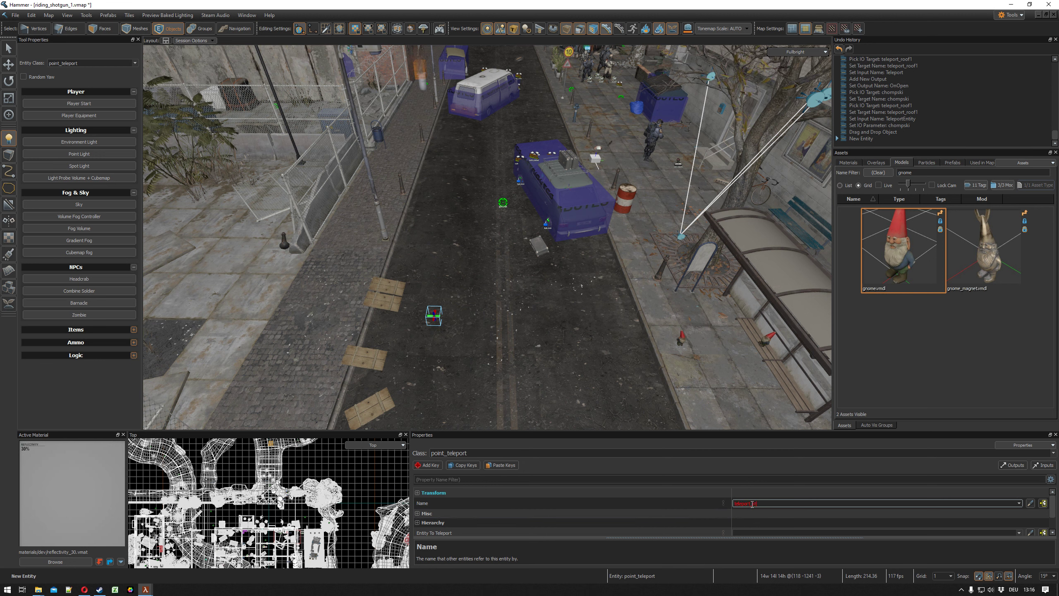
pyautogui.write('_teleet')
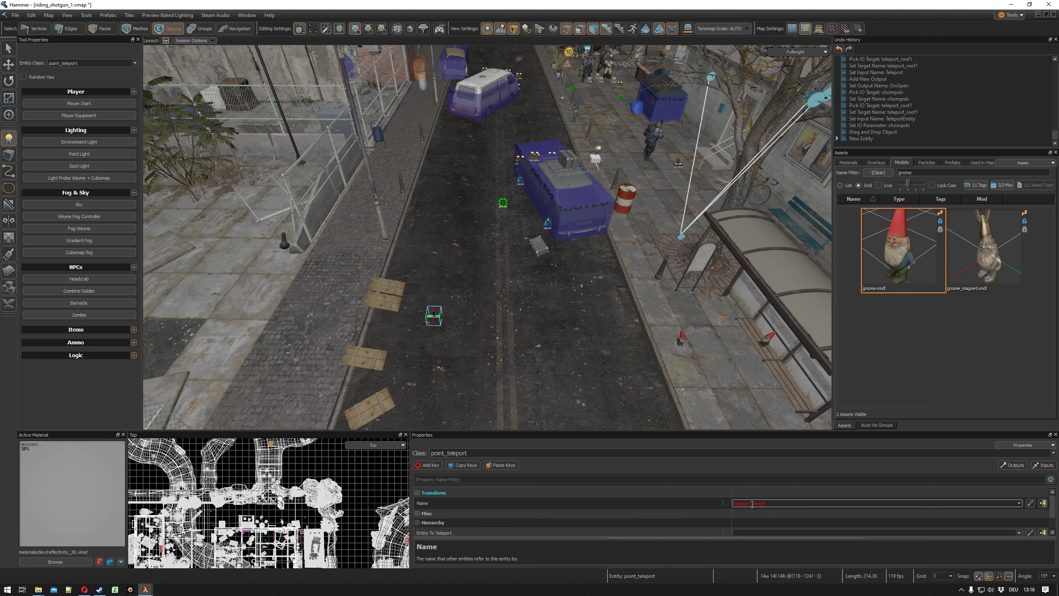
pyautogui.write('1')
pyautogui.press('Return')
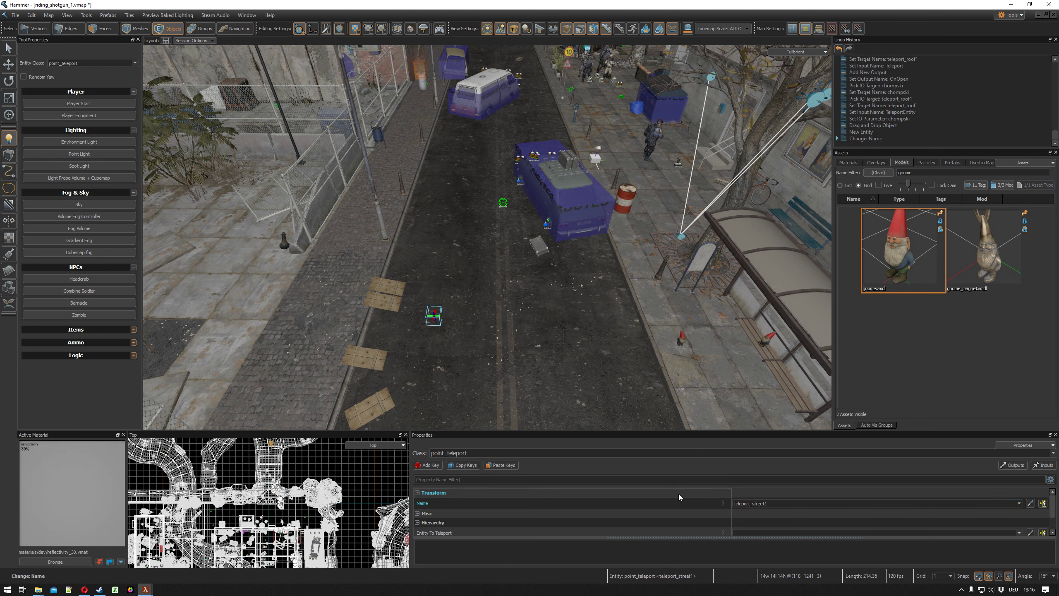
# Set the Entity To Teleport of teleport_street1 to the sidewalk gnome, giving that gnome the name chompski2.
pyautogui.click(8, 48)
pyautogui.doubleClick(440, 316)
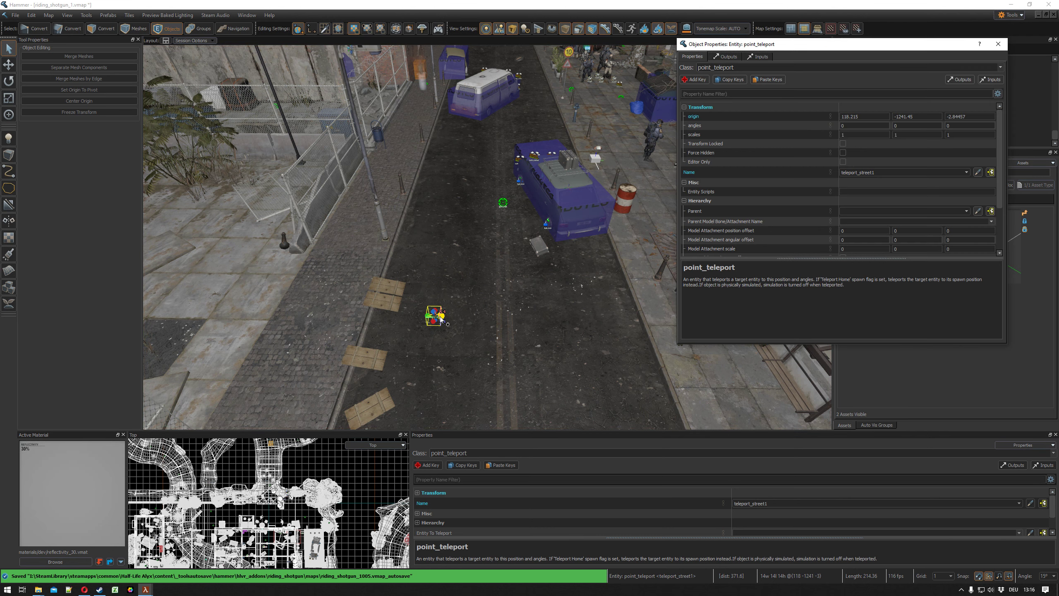
pyautogui.moveTo(890, 50); pyautogui.dragTo(962, 125)
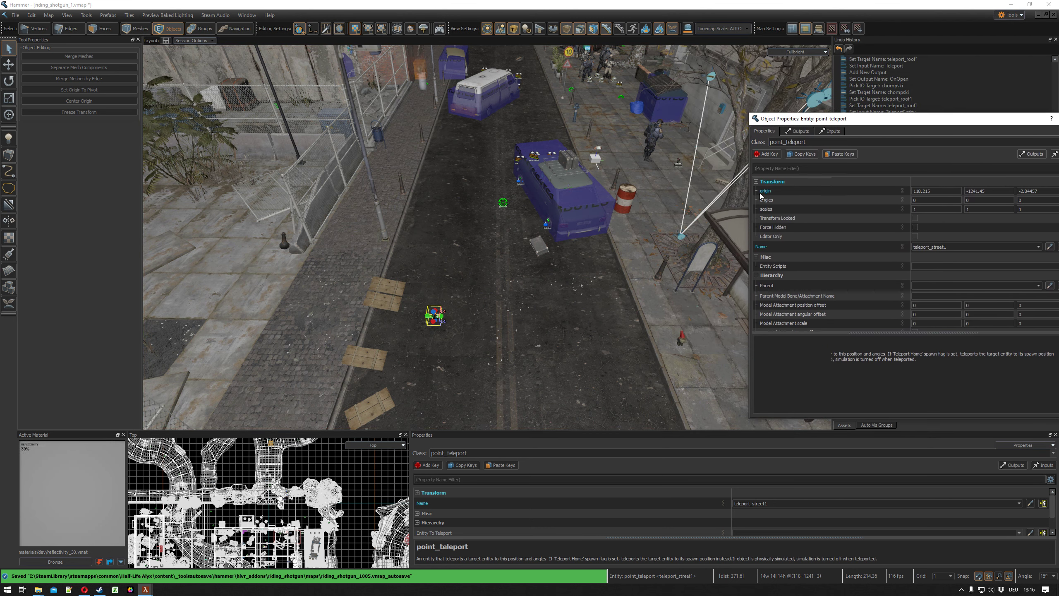
pyautogui.press('z')
pyautogui.press('w')
pyautogui.press('z')
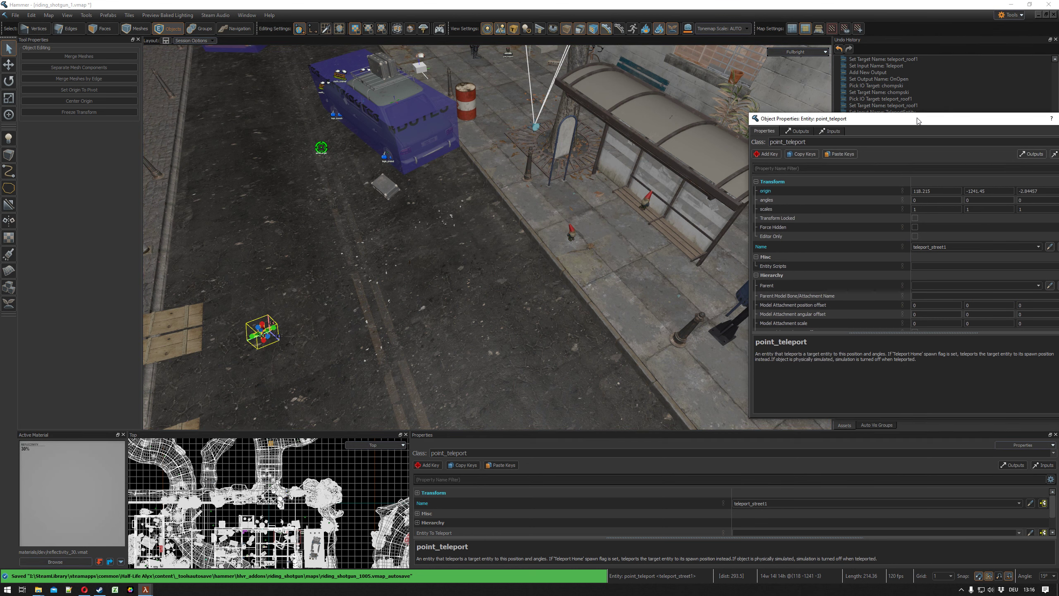
pyautogui.moveTo(917, 123); pyautogui.dragTo(872, 133)
pyautogui.scroll(-3, 1024, 244)
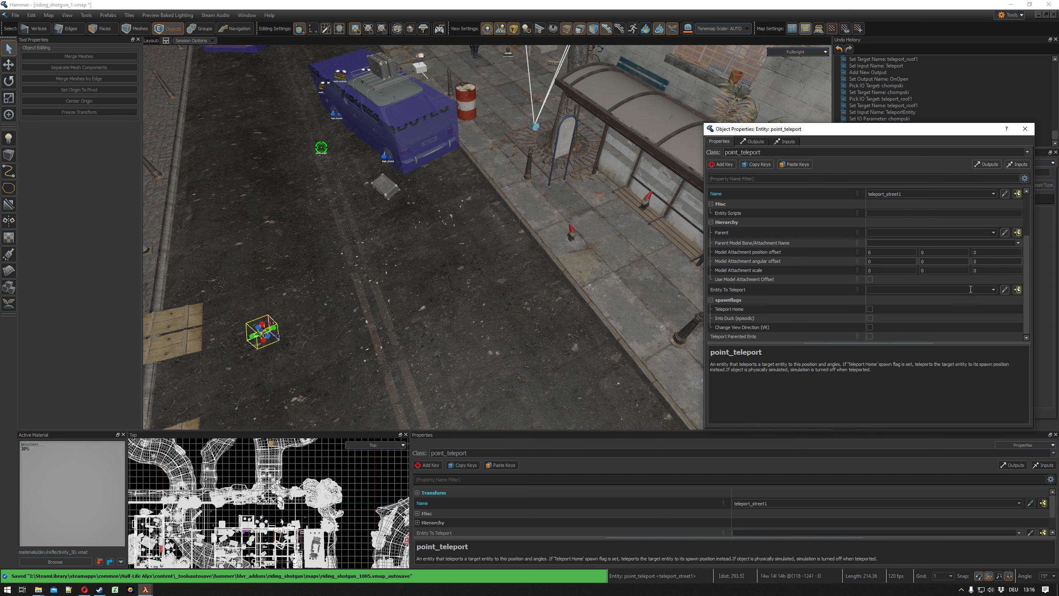
pyautogui.click(1004, 290)
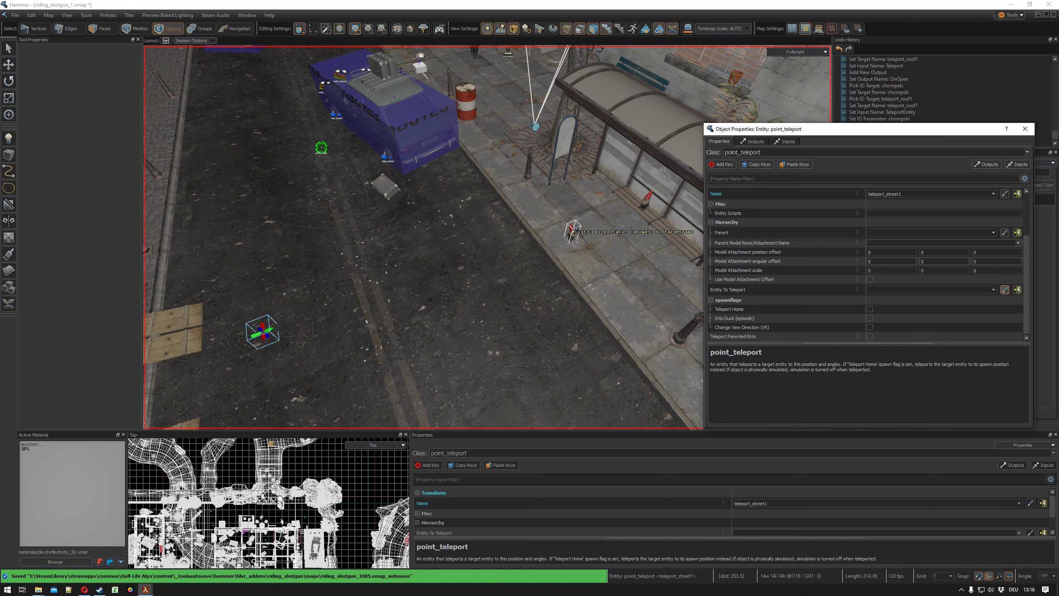
pyautogui.click(572, 231)
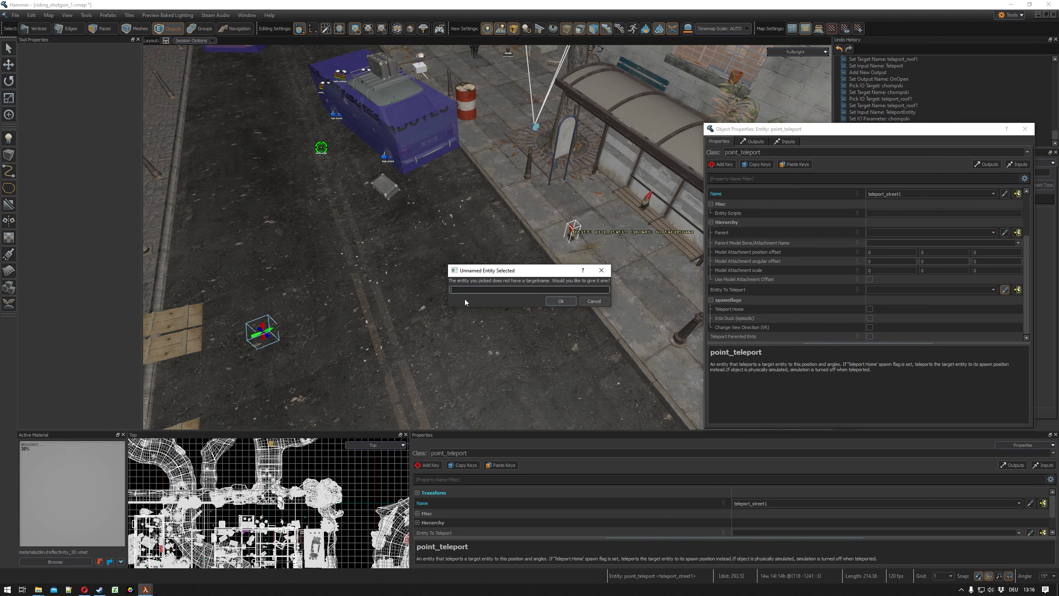
pyautogui.write('chompski2')
pyautogui.click(560, 300)
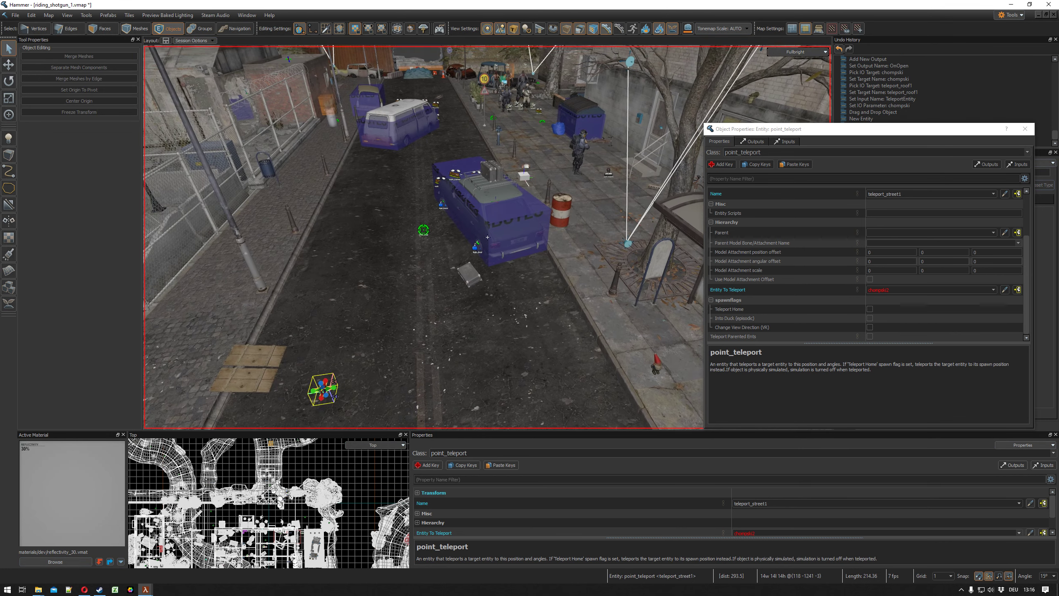
# Draw a block about 268 long, 42 wide and 64 high across the street and tie it to a trigger_multiple entity.
pyautogui.press('s')
pyautogui.moveTo(487, 237); pyautogui.dragTo(460, 256, button='right')
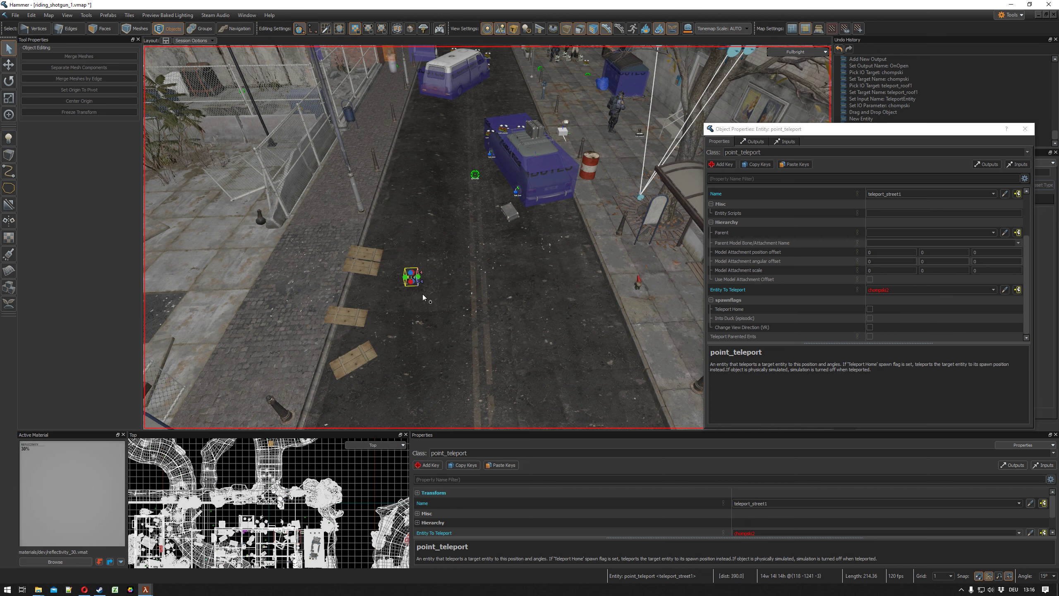
pyautogui.click(9, 155)
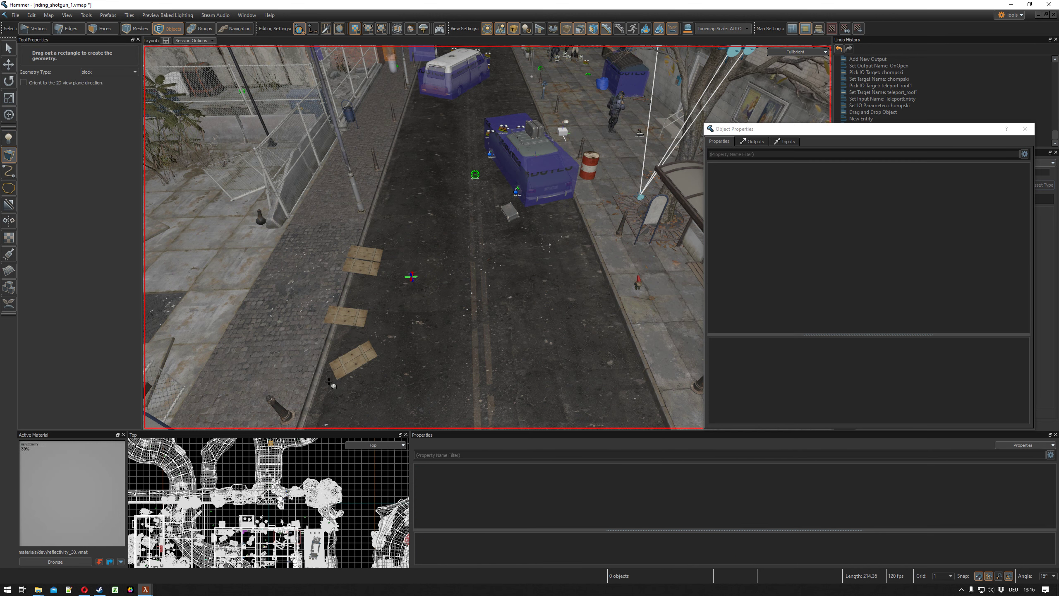
pyautogui.moveTo(331, 378); pyautogui.dragTo(654, 411)
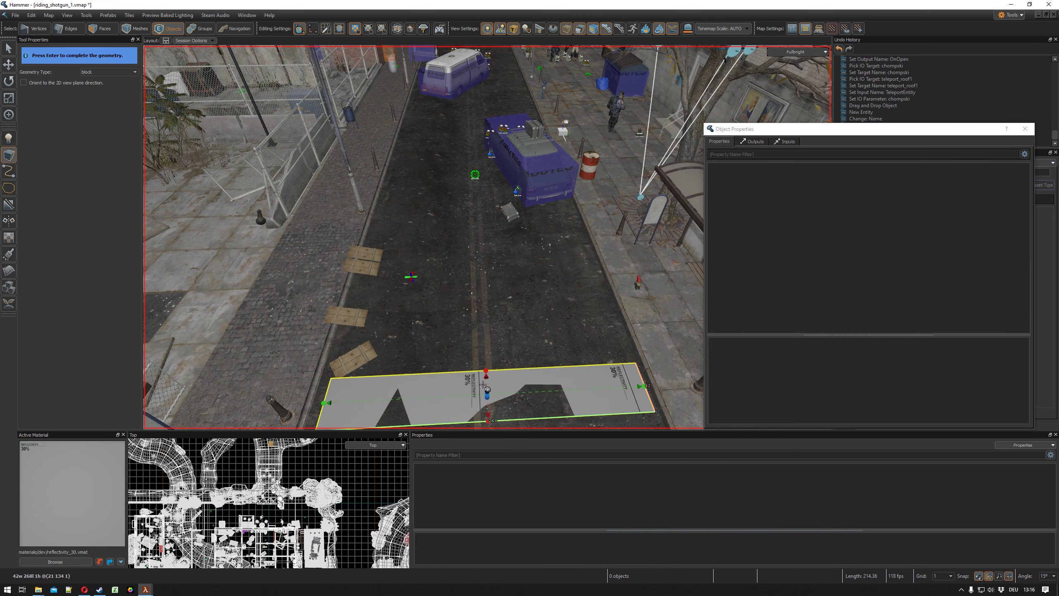
pyautogui.press('Return')
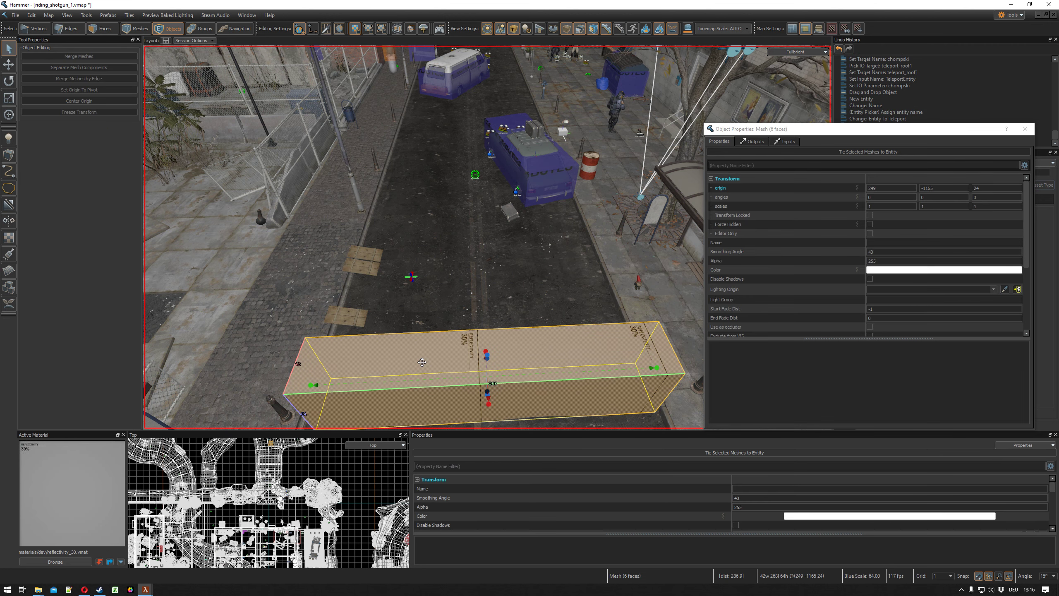
pyautogui.hotkey('ctrl', 't')
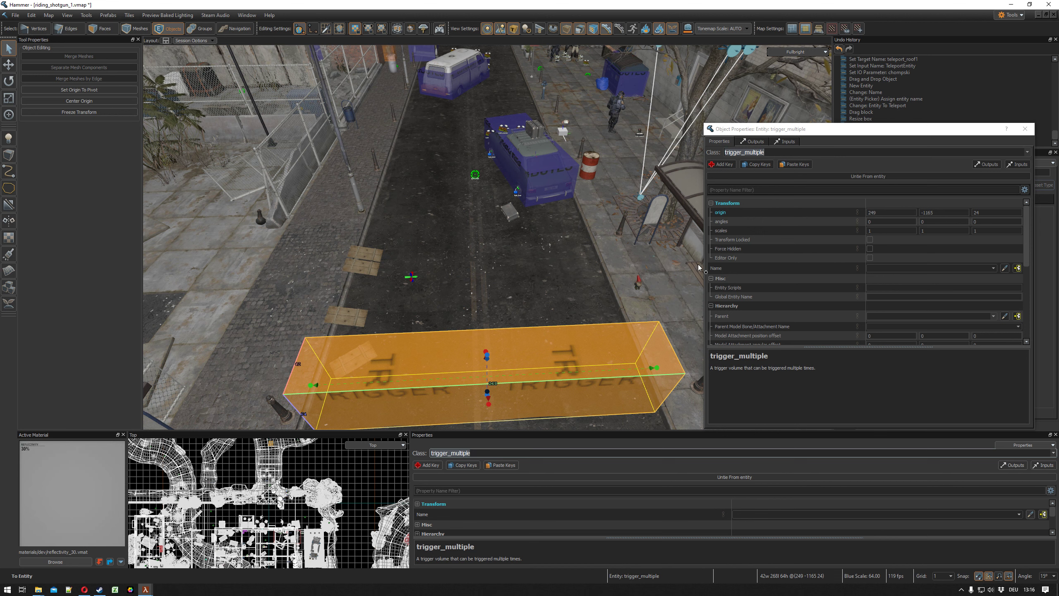
# Add an OnStartTouch output to the trigger_multiple across the street.
pyautogui.click(751, 141)
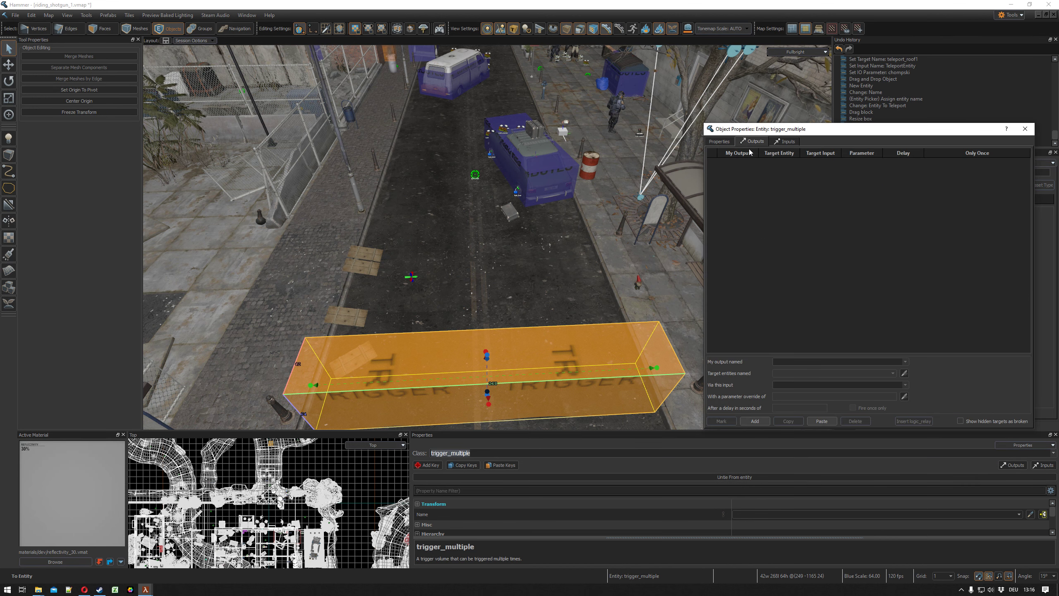
pyautogui.click(754, 420)
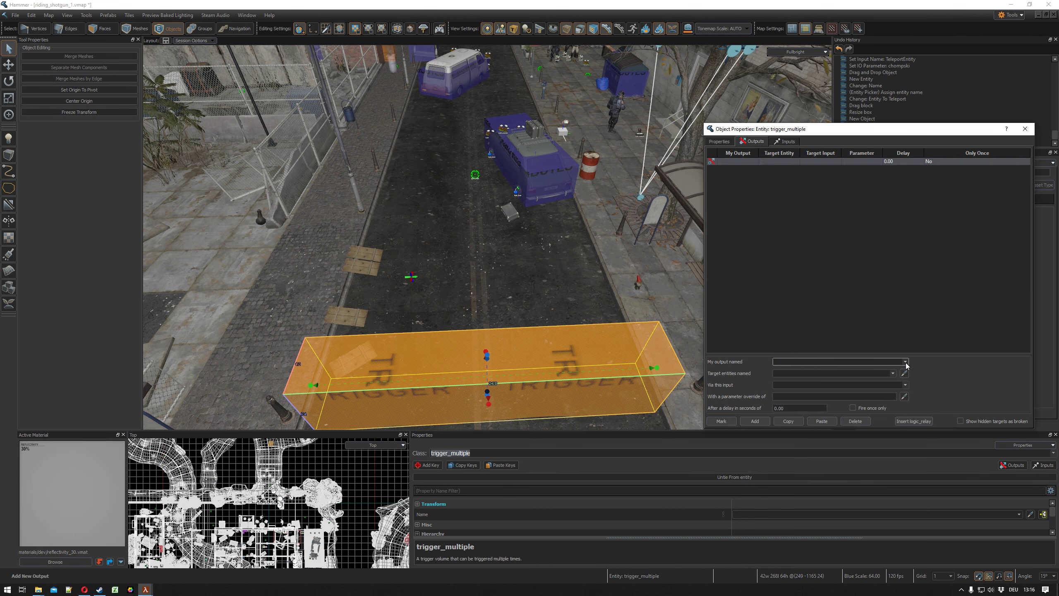
pyautogui.write('OnSt')
pyautogui.press('Down')
pyautogui.press('Return')
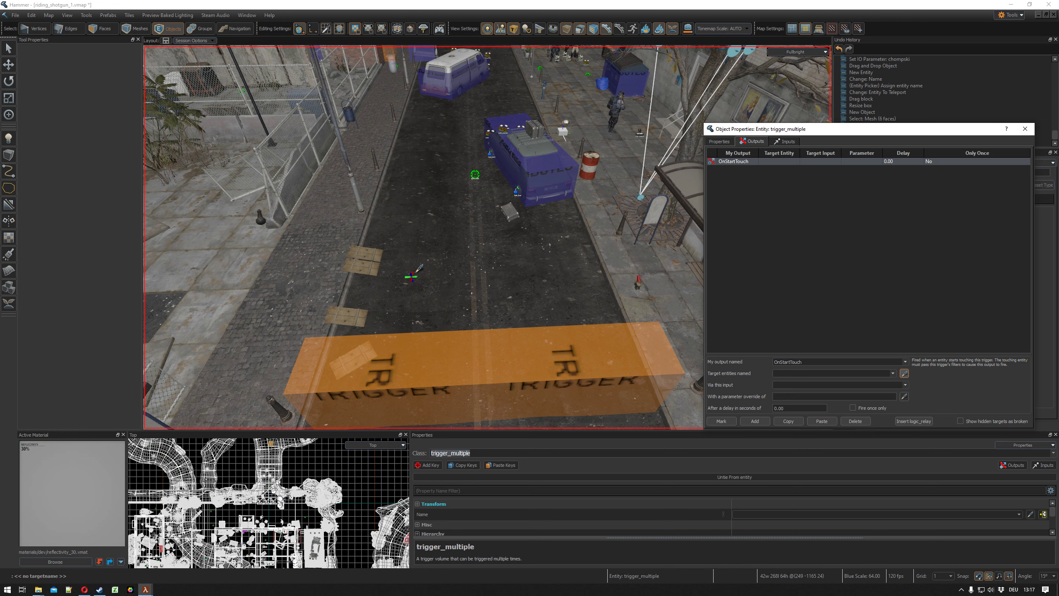
# Point the trigger's OnStartTouch output at the street point_teleport teleport_street1 with the Teleport input, and close the properties.
pyautogui.click(410, 276)
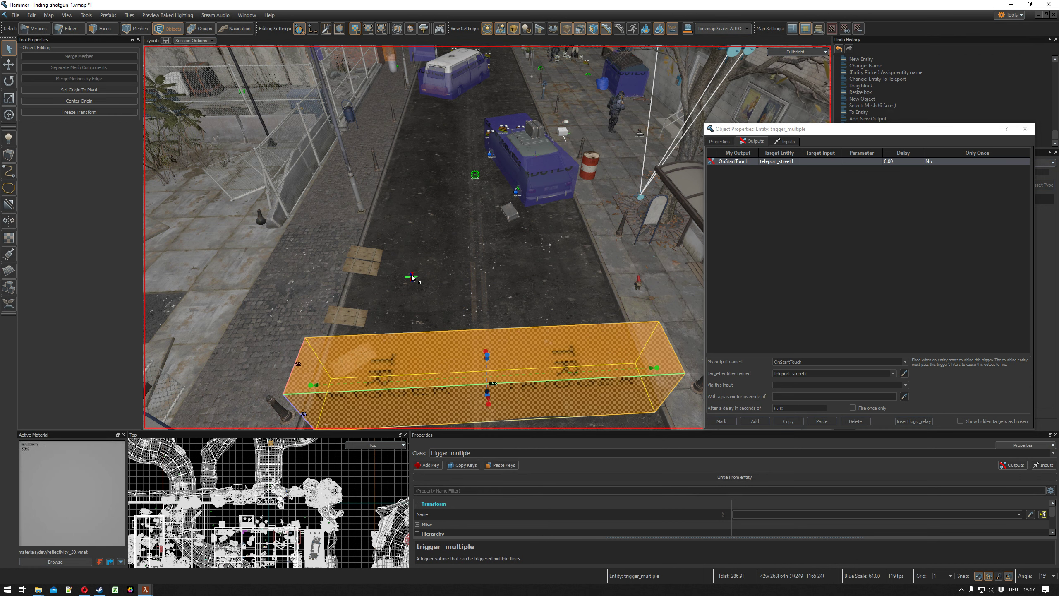
pyautogui.click(792, 385)
pyautogui.write('Teleport')
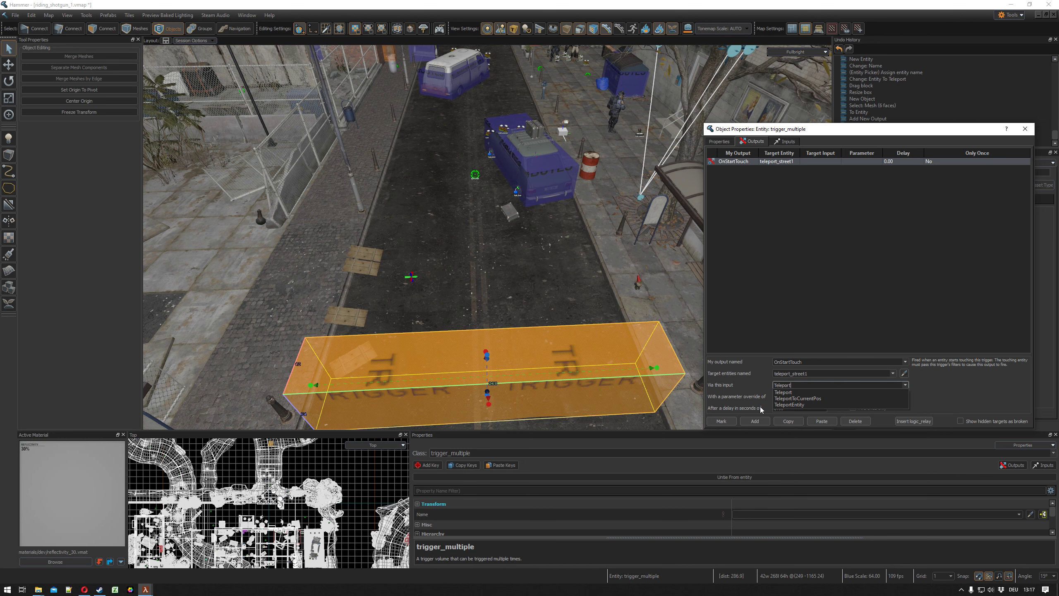
pyautogui.press('Return')
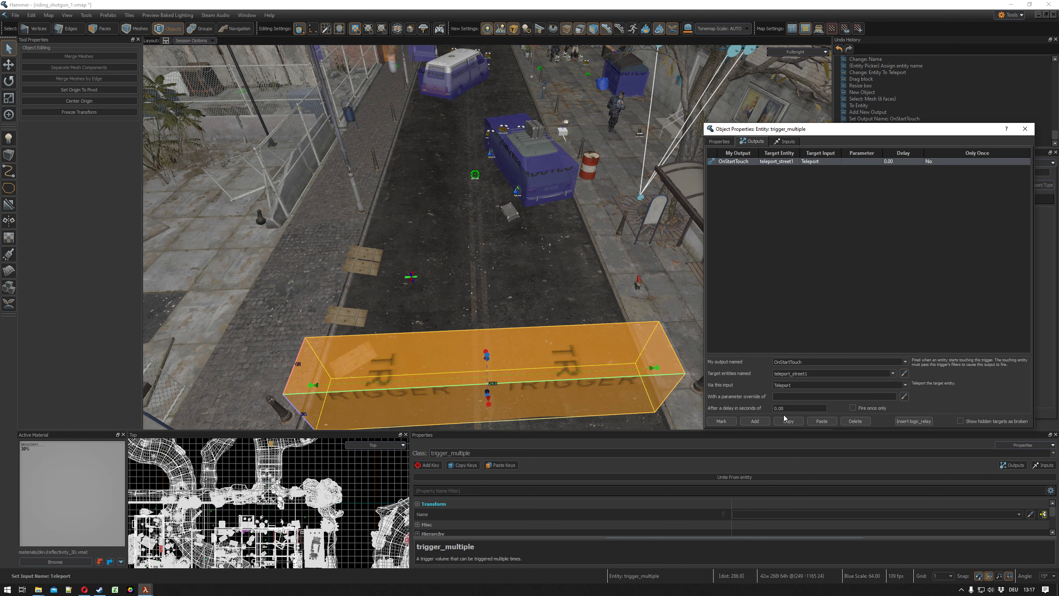
pyautogui.click(763, 285)
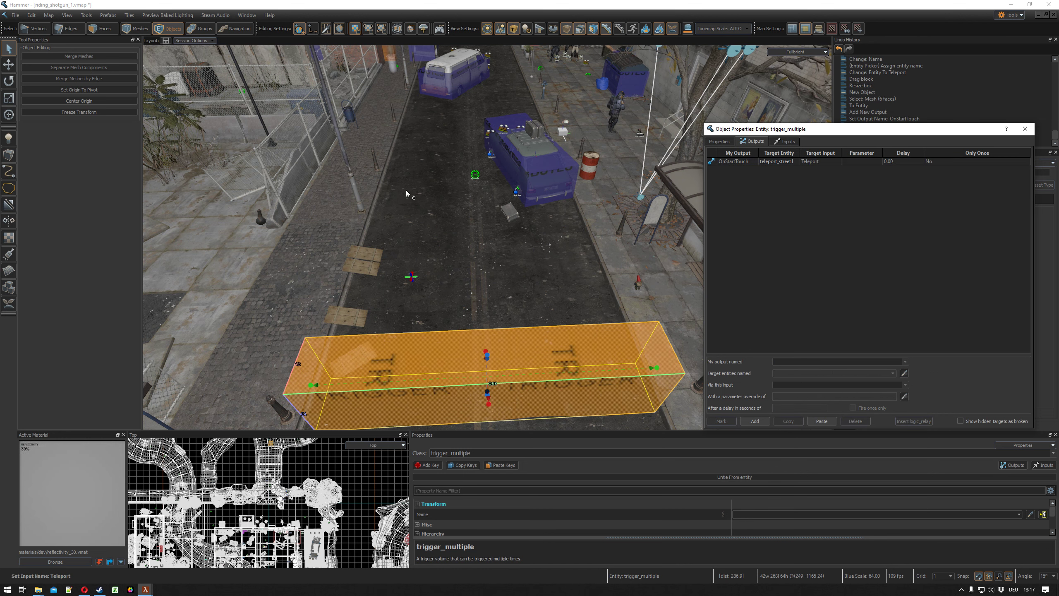
pyautogui.moveTo(404, 350)
pyautogui.mouseDown(button='right')
pyautogui.moveTo(487, 236)
pyautogui.moveTo(410, 359)
pyautogui.mouseUp(button='right')
pyautogui.press('d')
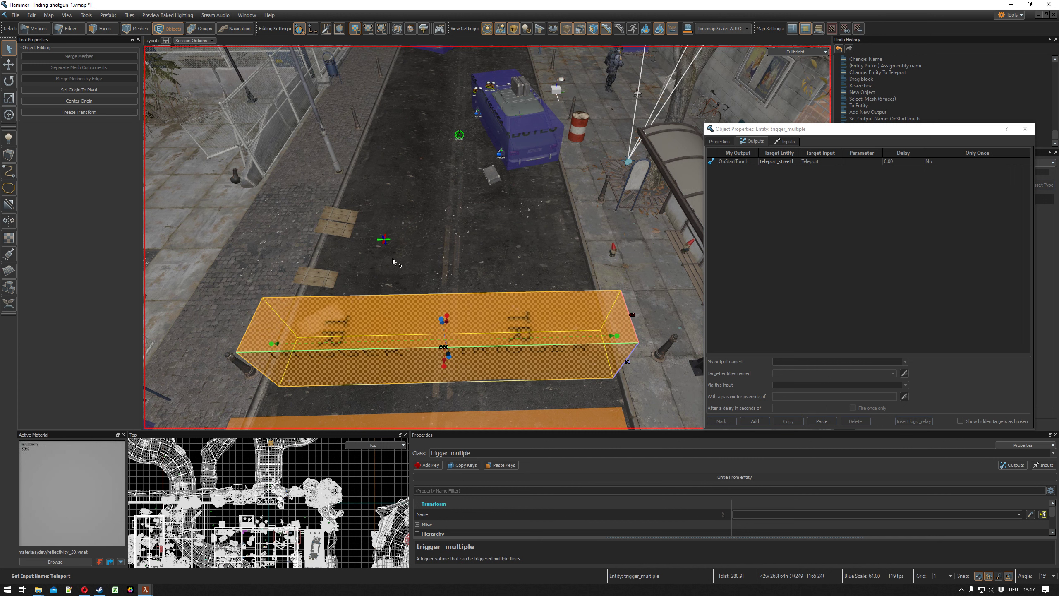
pyautogui.click(1025, 128)
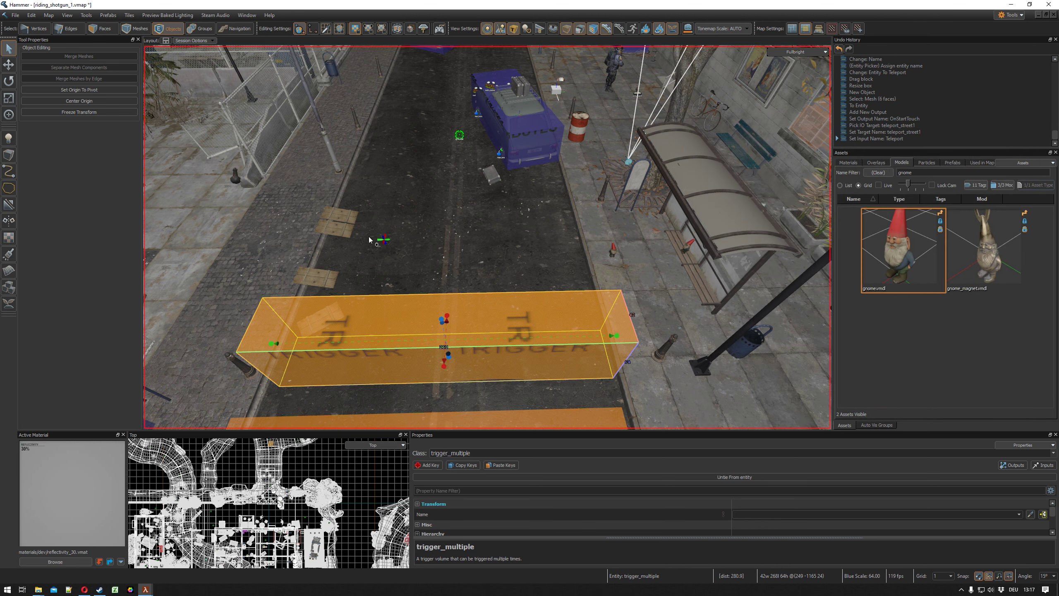
# Remove the targetname key from the sidewalk gnome prop_static and look through its remaining properties.
pyautogui.click(617, 250)
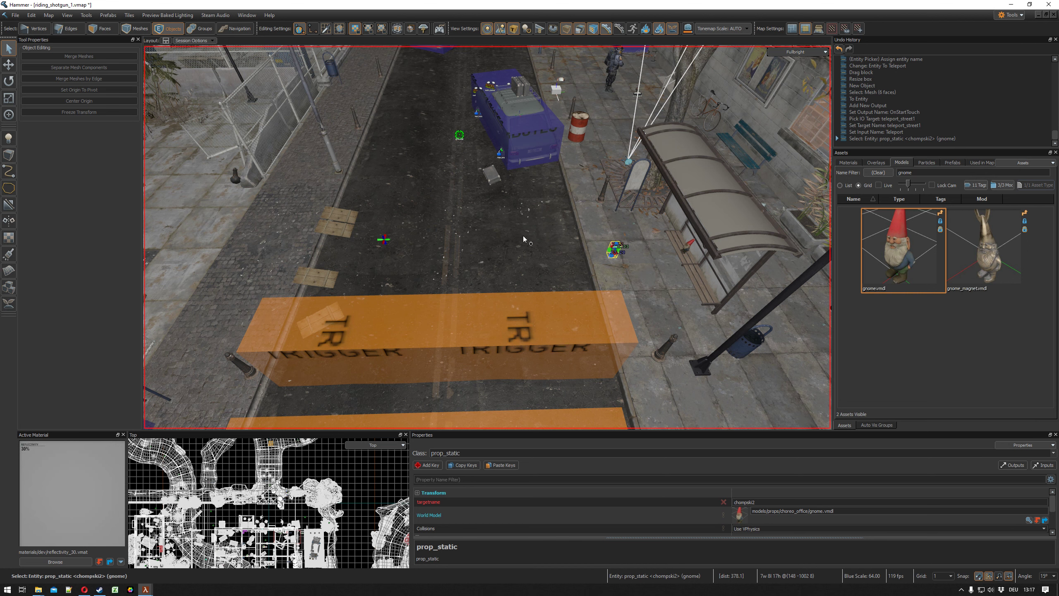
pyautogui.hotkey('alt', 'Return')
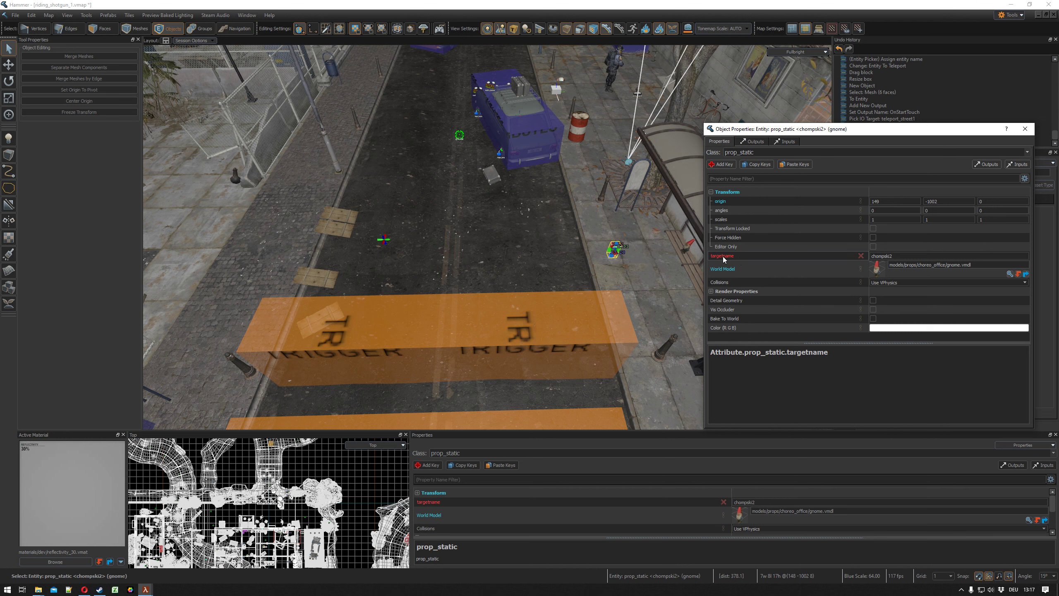
pyautogui.click(861, 256)
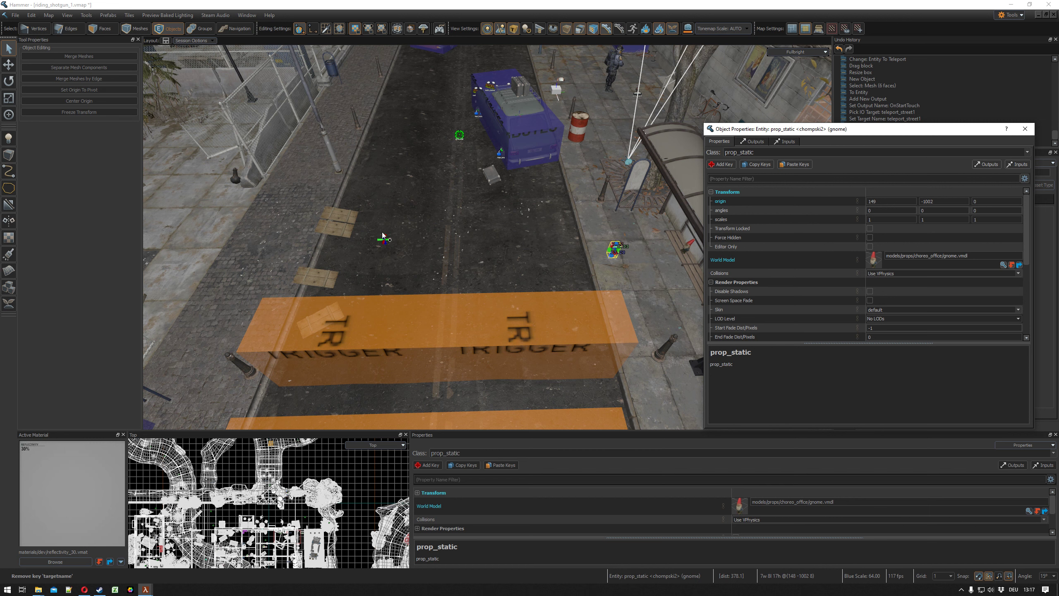
pyautogui.scroll(-1, 1026, 250)
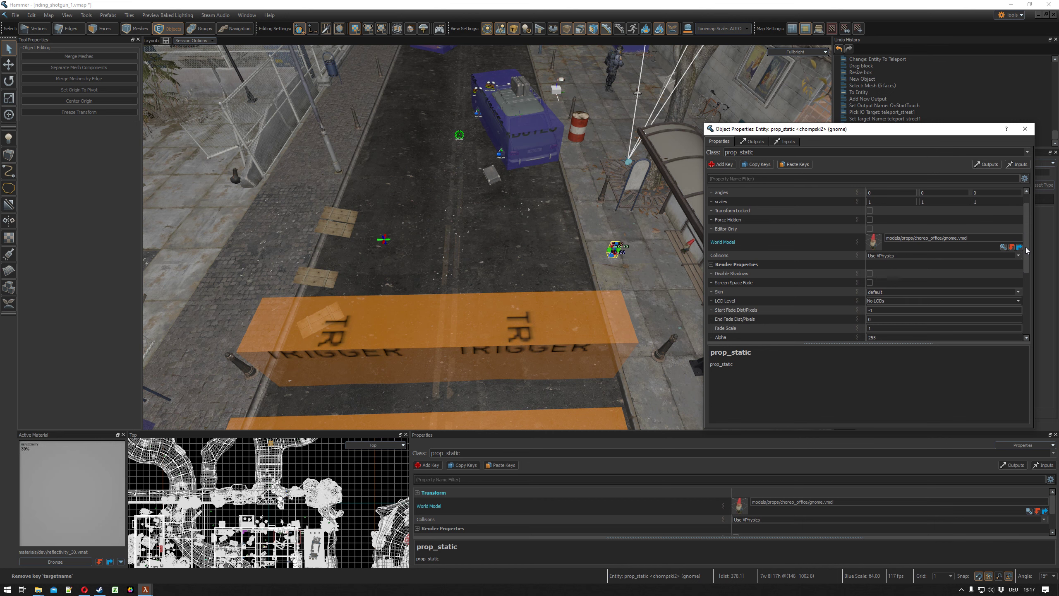
pyautogui.moveTo(1027, 251); pyautogui.dragTo(1032, 285)
pyautogui.scroll(-5, 394, 192)
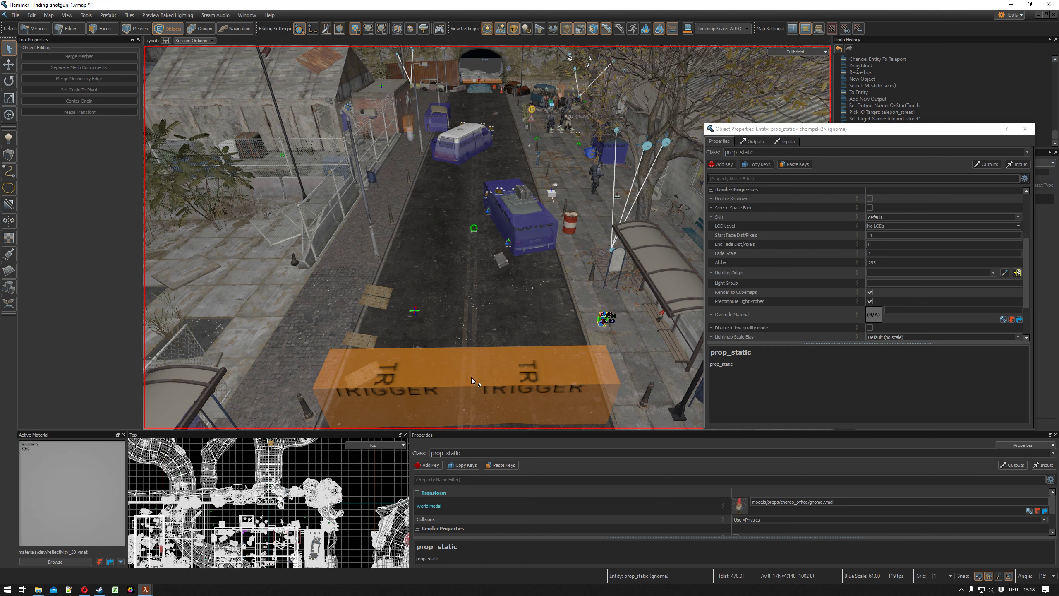
# Duplicate the OnStartTouch output of the trigger_multiple across the street.
pyautogui.click(482, 380)
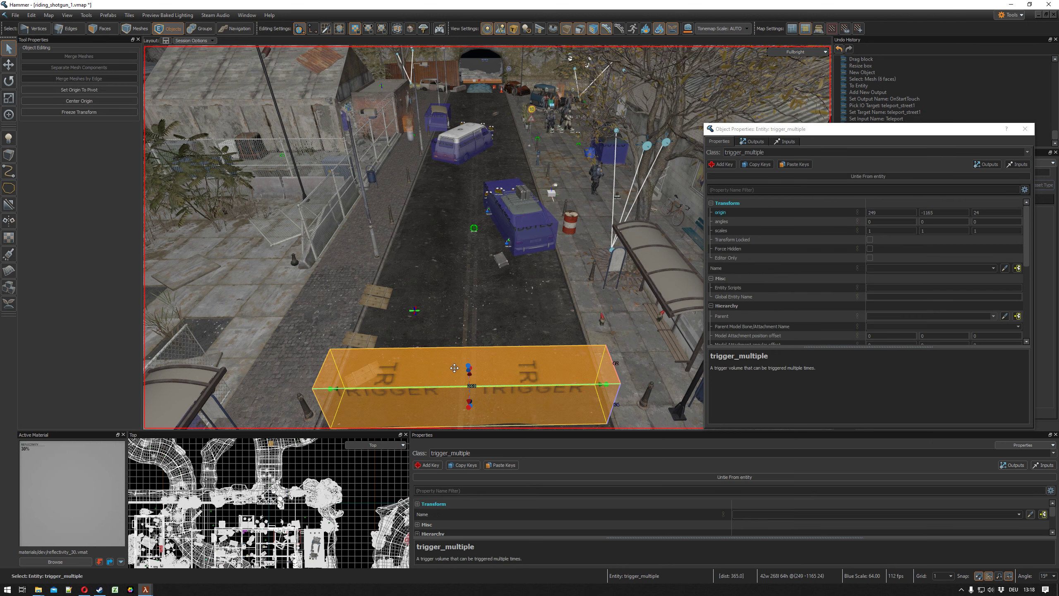
pyautogui.press('z')
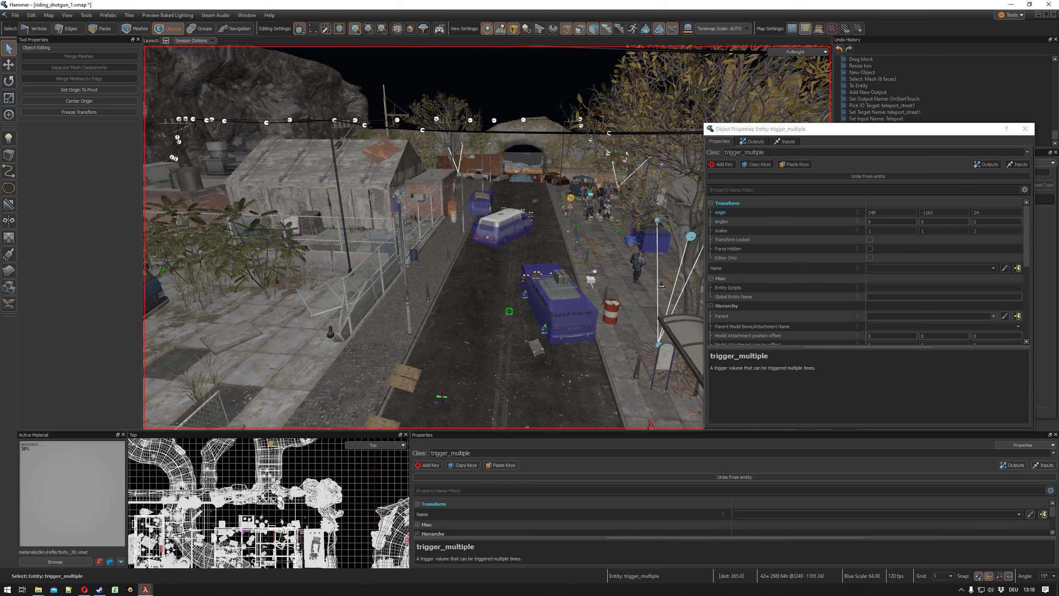
pyautogui.press('w')
pyautogui.press('s')
pyautogui.press('z')
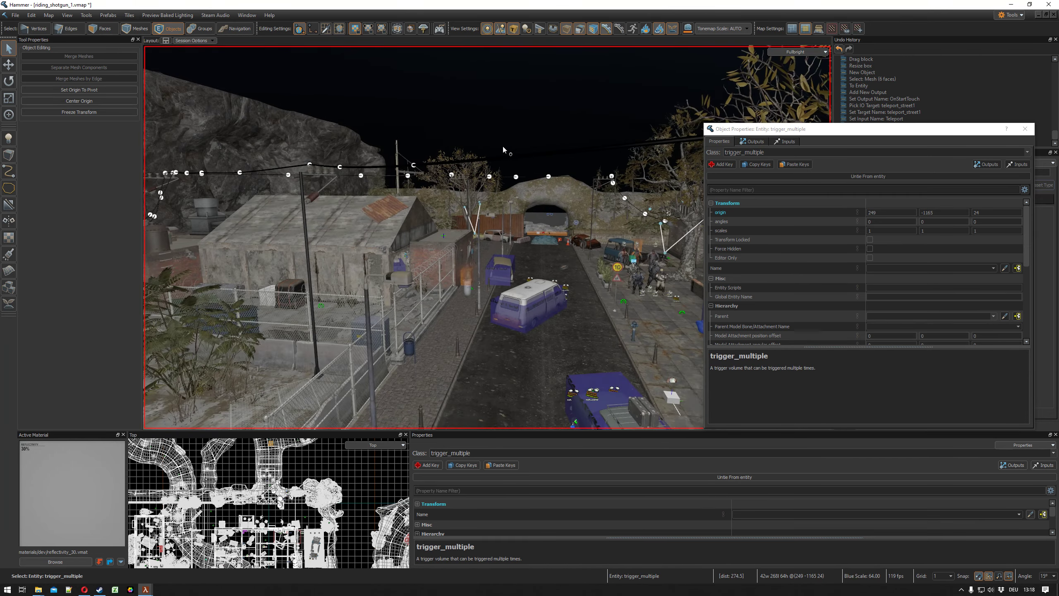
pyautogui.click(752, 141)
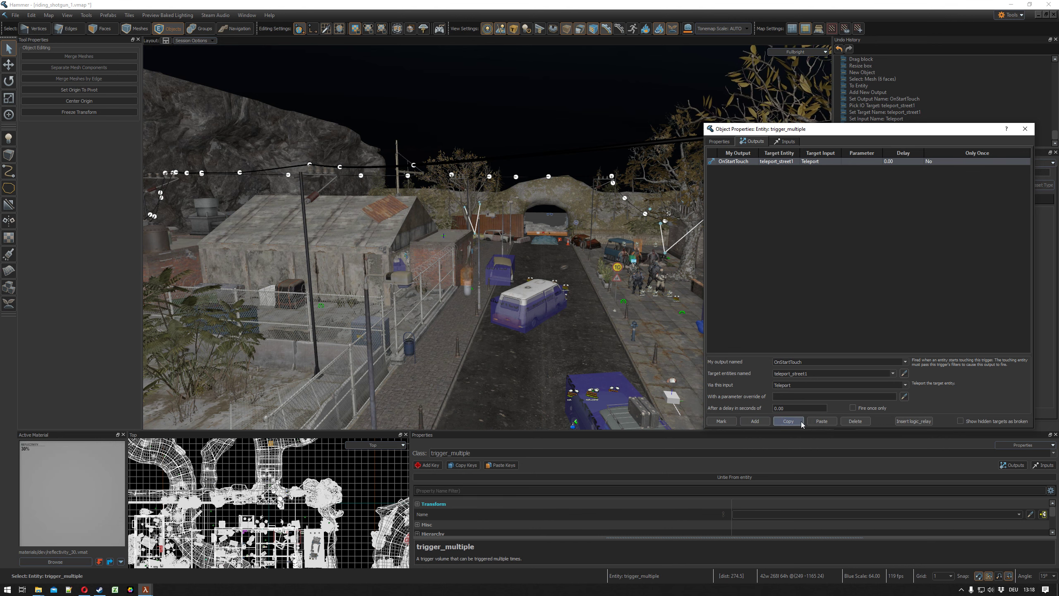
pyautogui.click(828, 421)
# Retarget the duplicated OnStartTouch output to the rooftop point_teleport teleport_roof1, keeping the Teleport input, and close the properties.
pyautogui.press('z')
pyautogui.press('w')
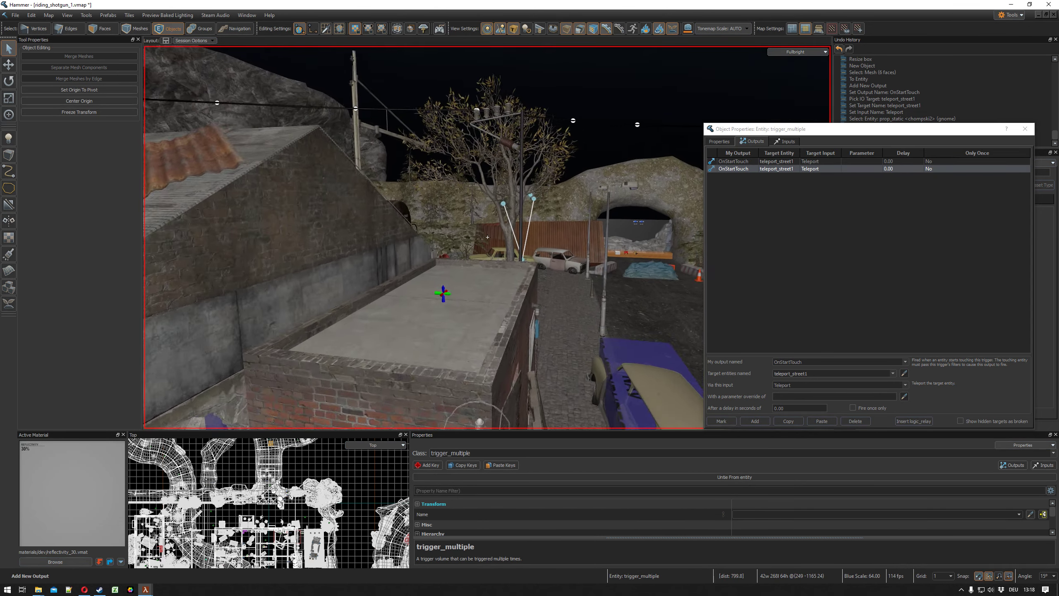
pyautogui.press('z')
pyautogui.click(904, 374)
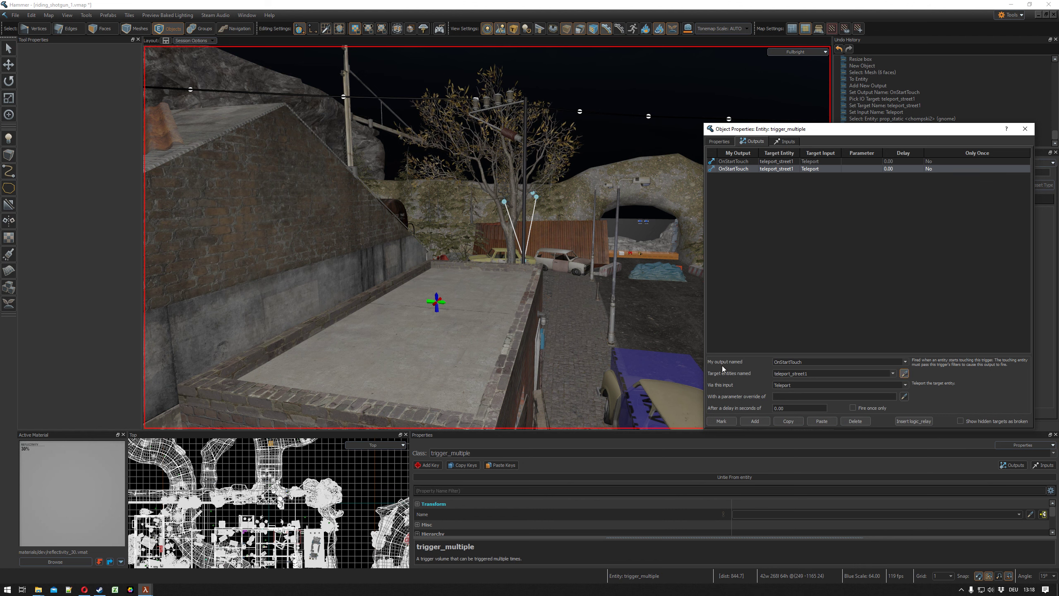
pyautogui.click(437, 301)
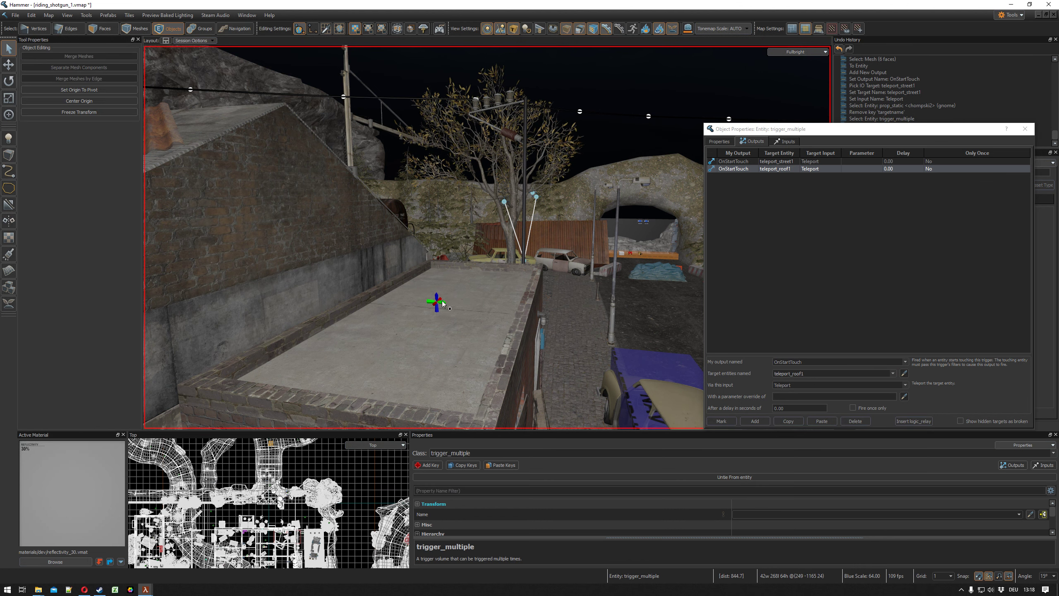
pyautogui.click(793, 385)
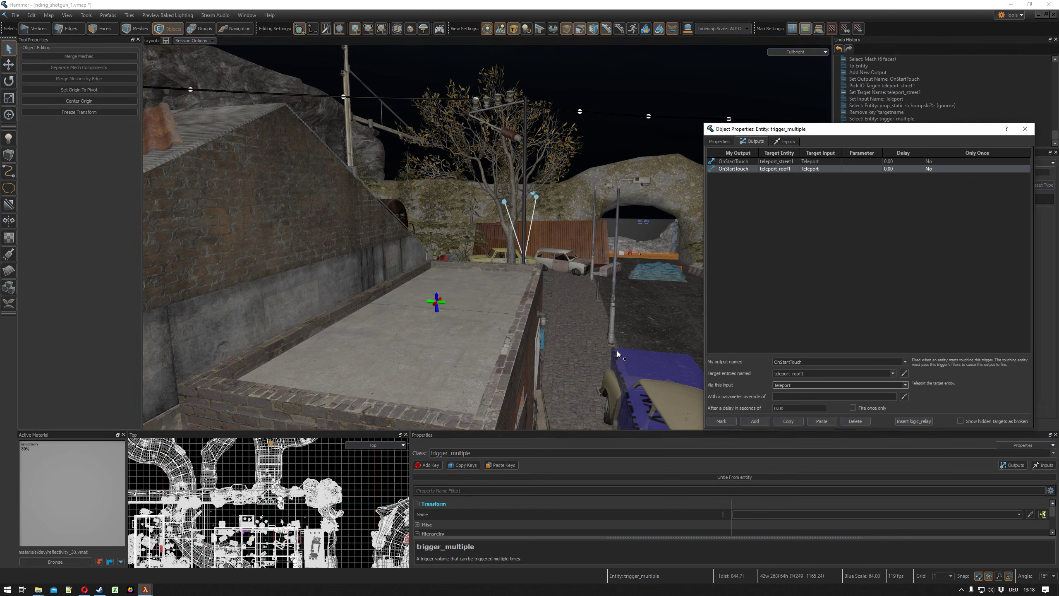
pyautogui.press('z')
pyautogui.press('s')
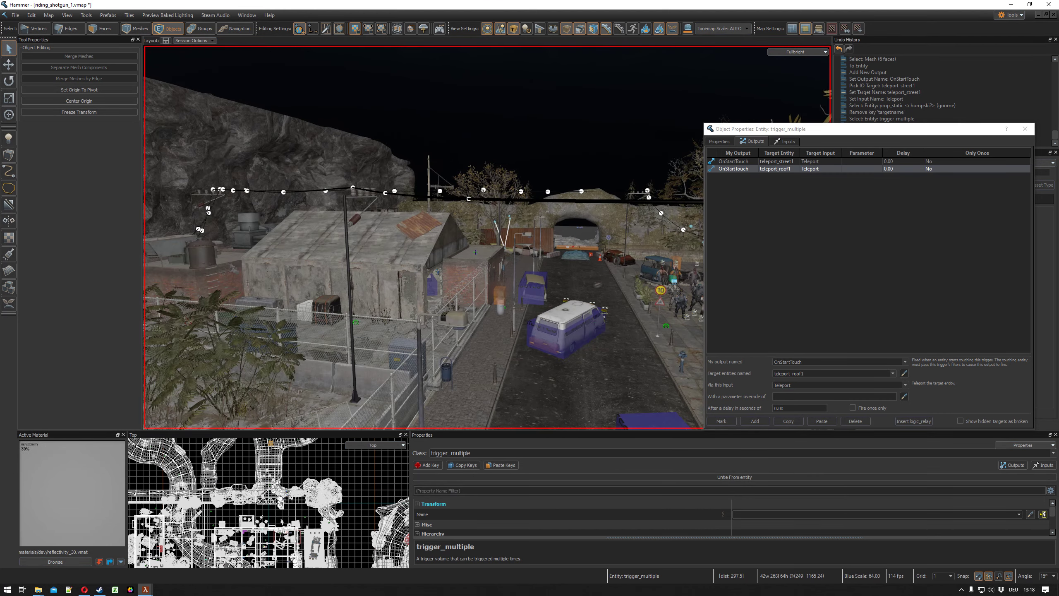
pyautogui.press('z')
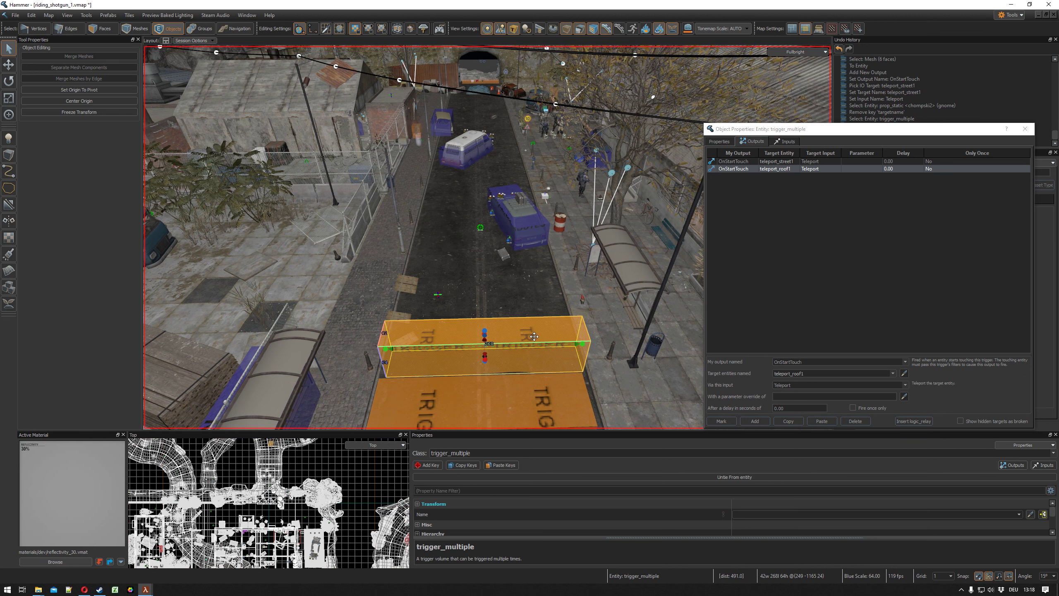
pyautogui.moveTo(977, 131); pyautogui.dragTo(975, 135)
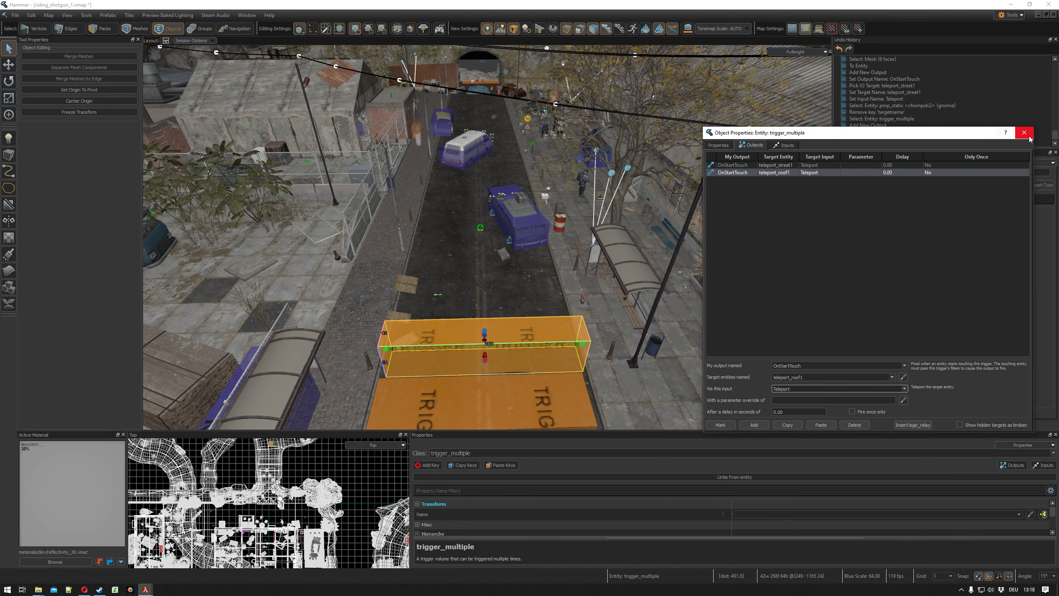
pyautogui.click(1025, 133)
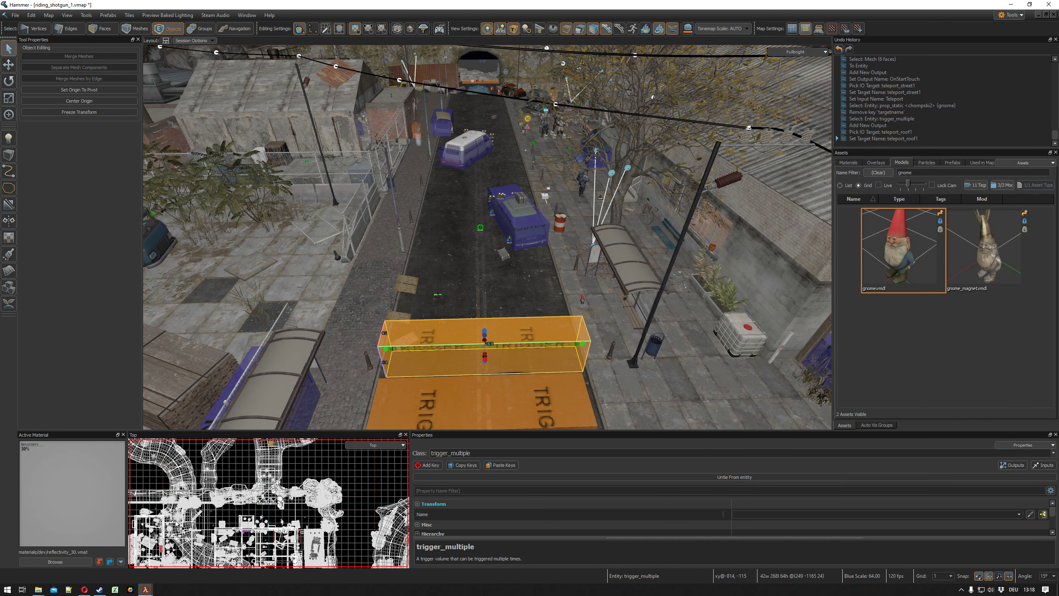
# Switch to the Half-Life: Alyx game window and walk off the roof and down the street into the trigger to test the teleport.
pyautogui.moveTo(146, 589)
pyautogui.click(70, 558)
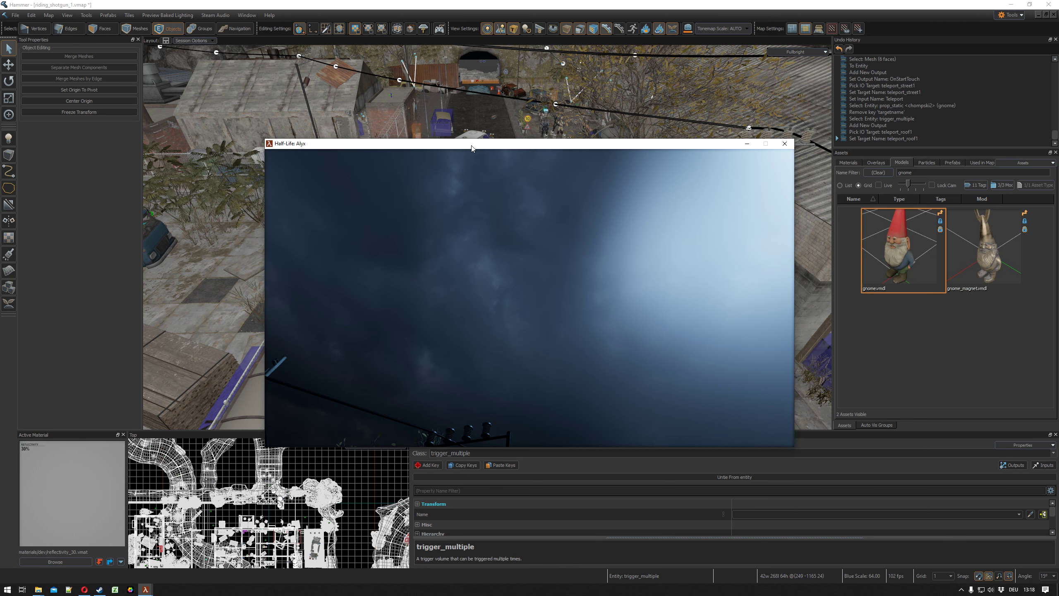
pyautogui.moveTo(472, 147); pyautogui.dragTo(475, 137)
pyautogui.press('Escape')
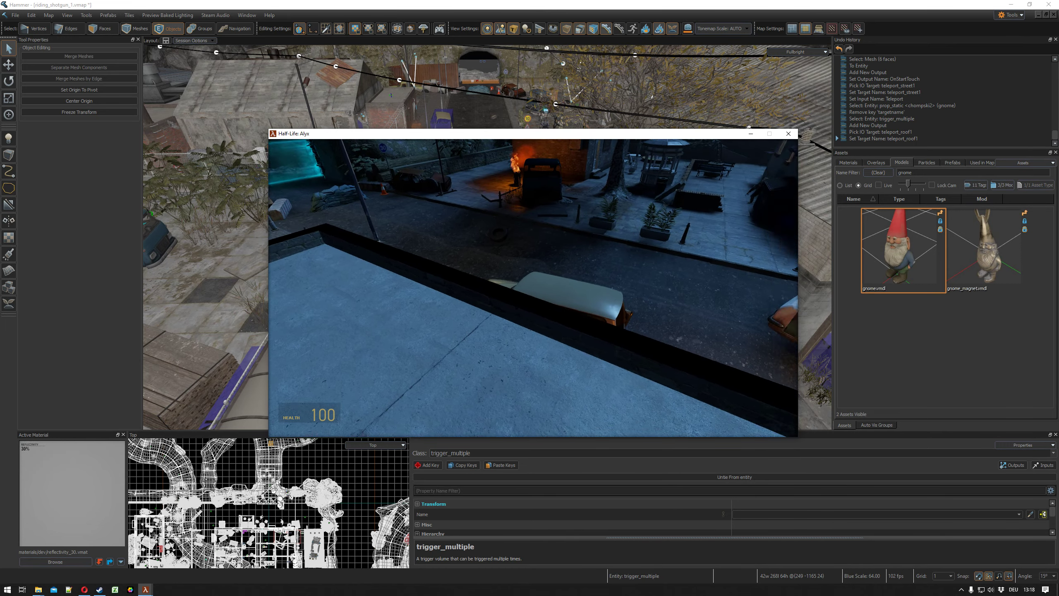
pyautogui.press('w')
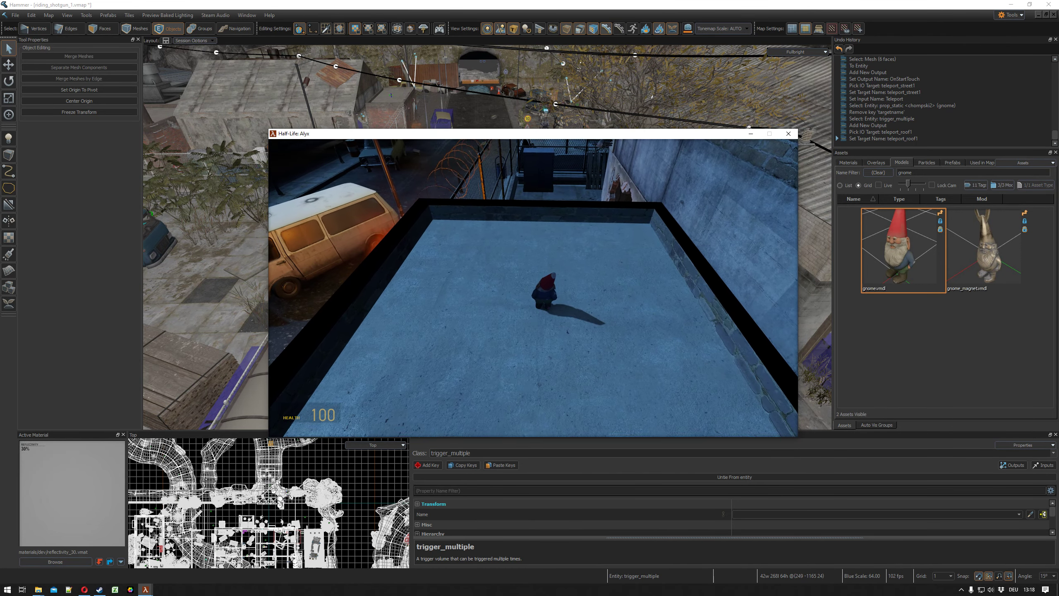
pyautogui.press('w')
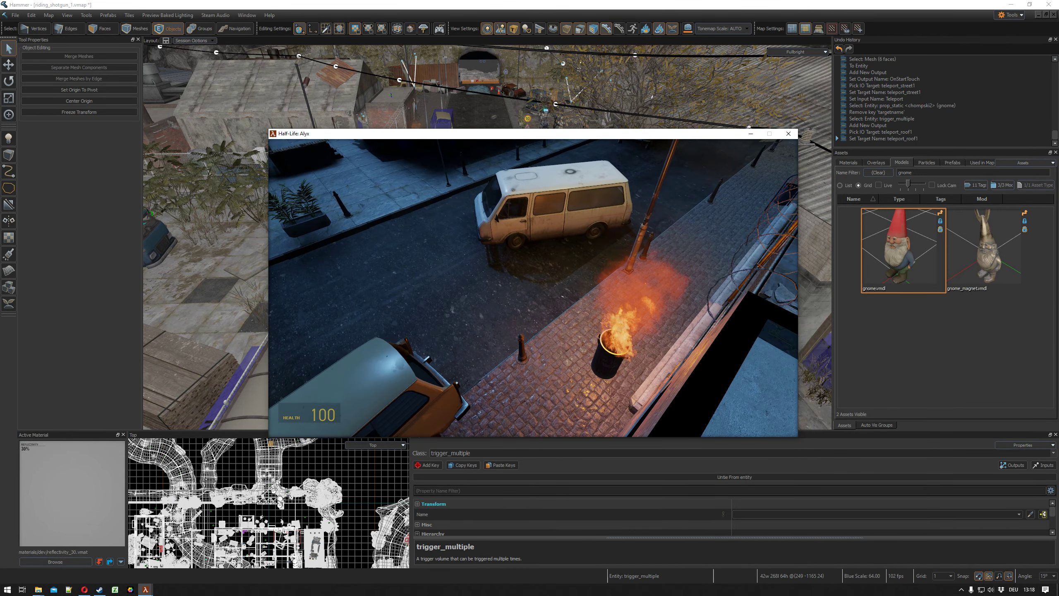
pyautogui.press('w')
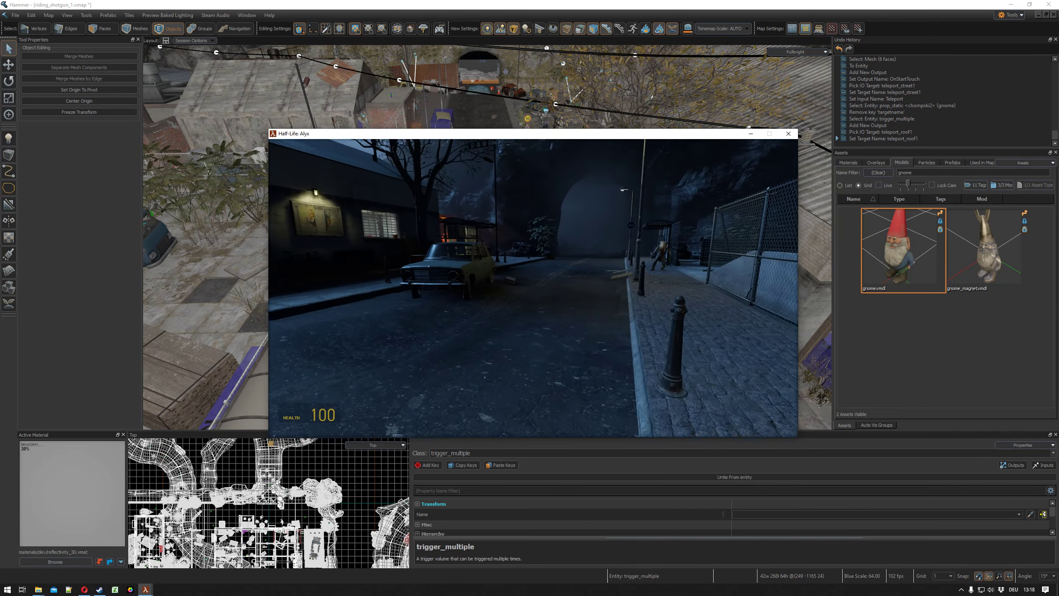
pyautogui.press('w')
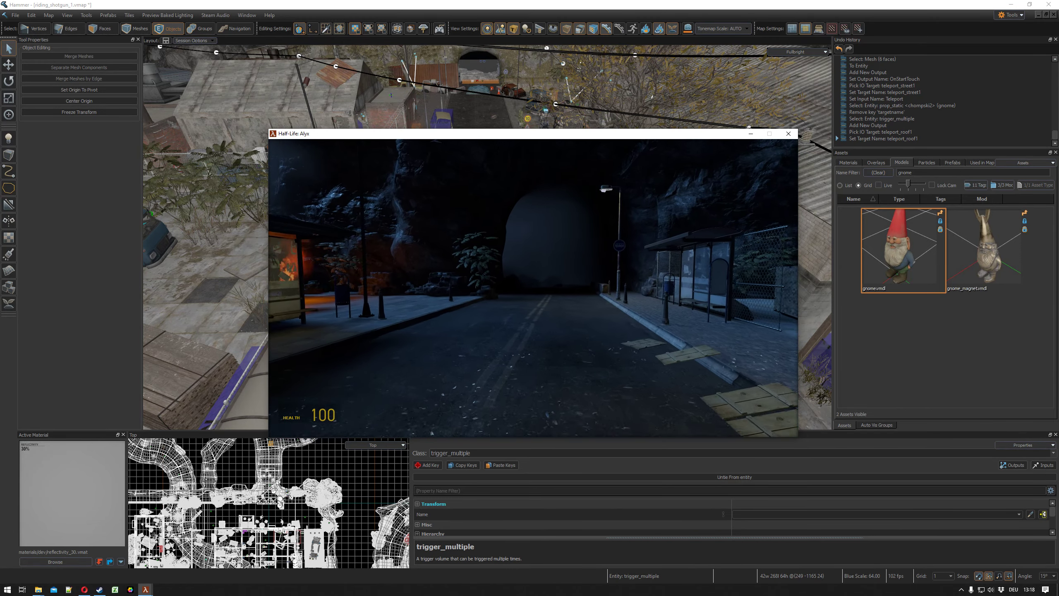
pyautogui.press('w')
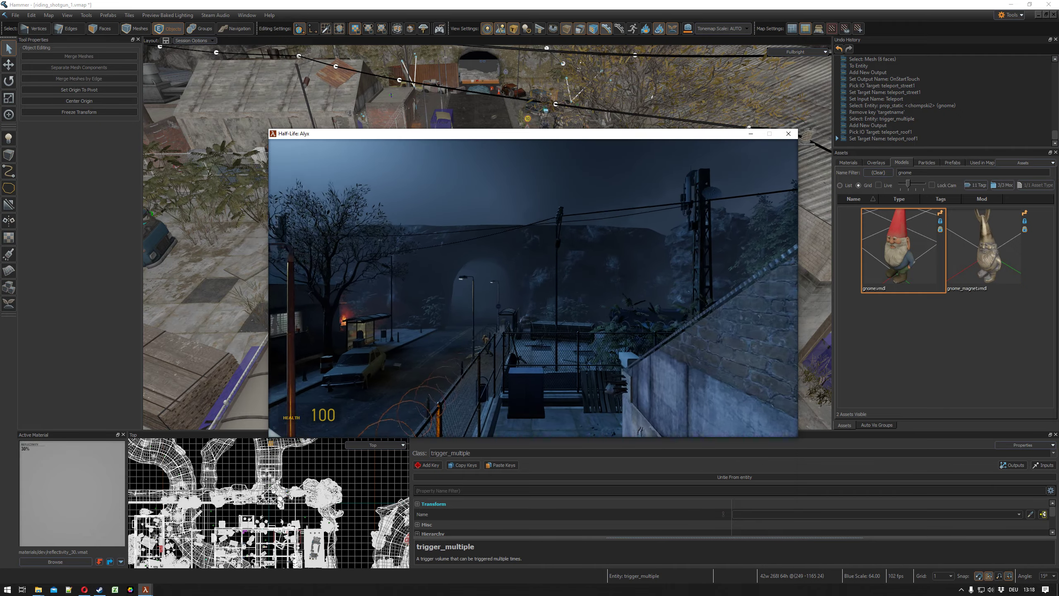